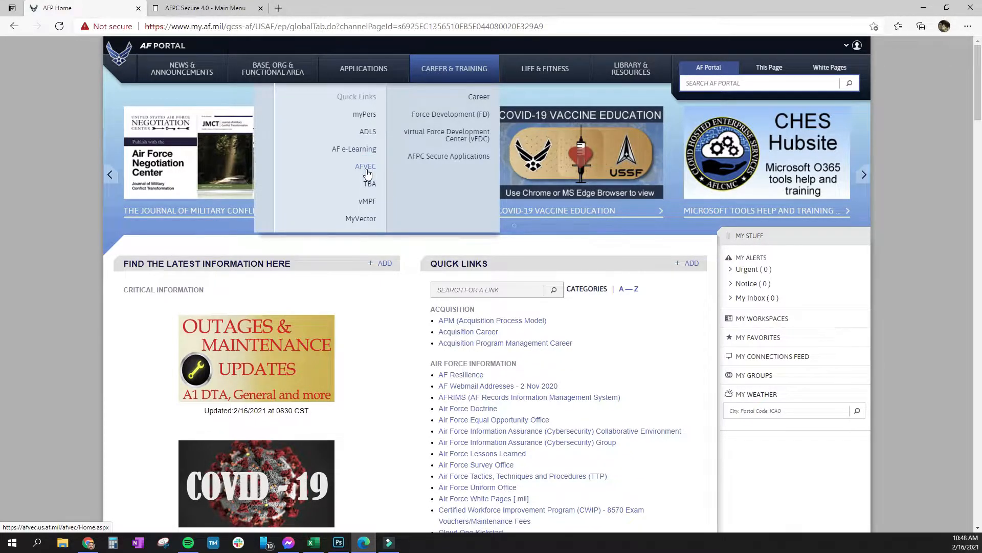
- Open AFVEC from the AF Portal's career and training quick links and log in to the account
click(366, 167)
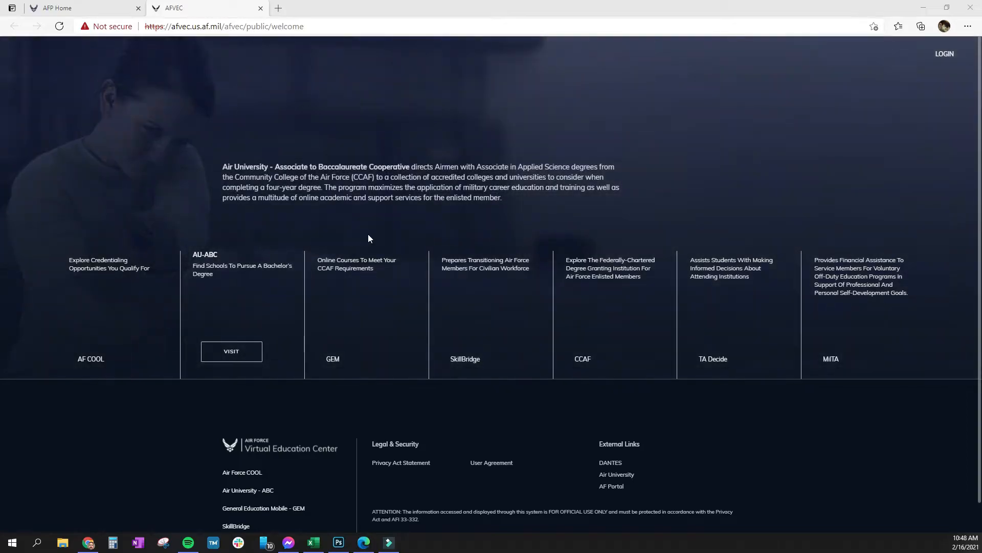
click(945, 54)
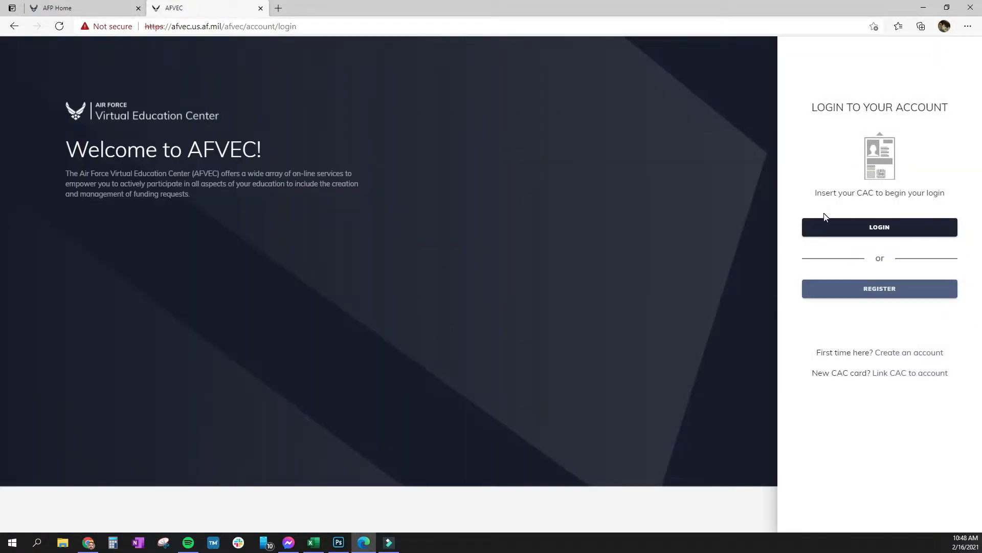
click(866, 230)
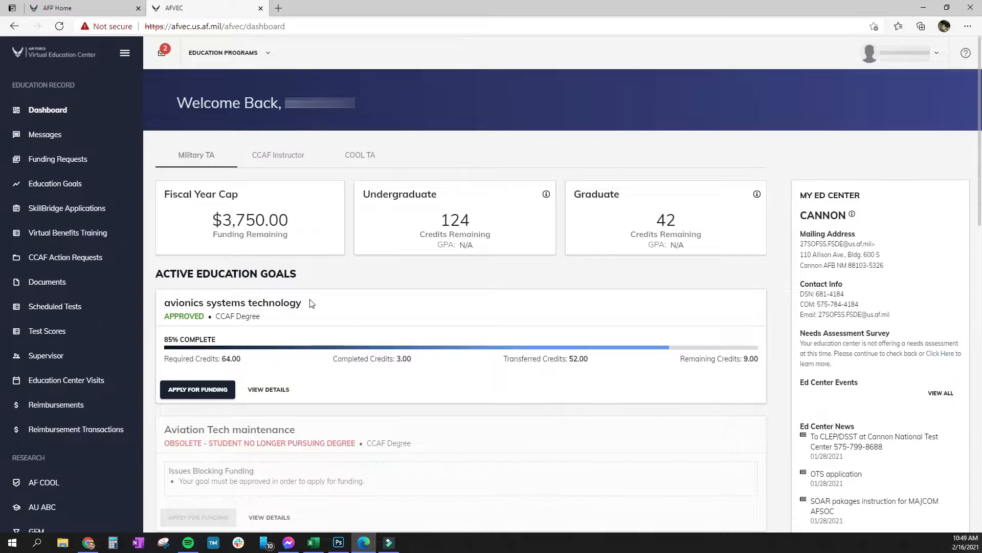
- Start a new education goal of the type AF COOL - PAFSC Related from the dashboard
scroll(357, 297, down, 1)
scroll(357, 298, down, 10)
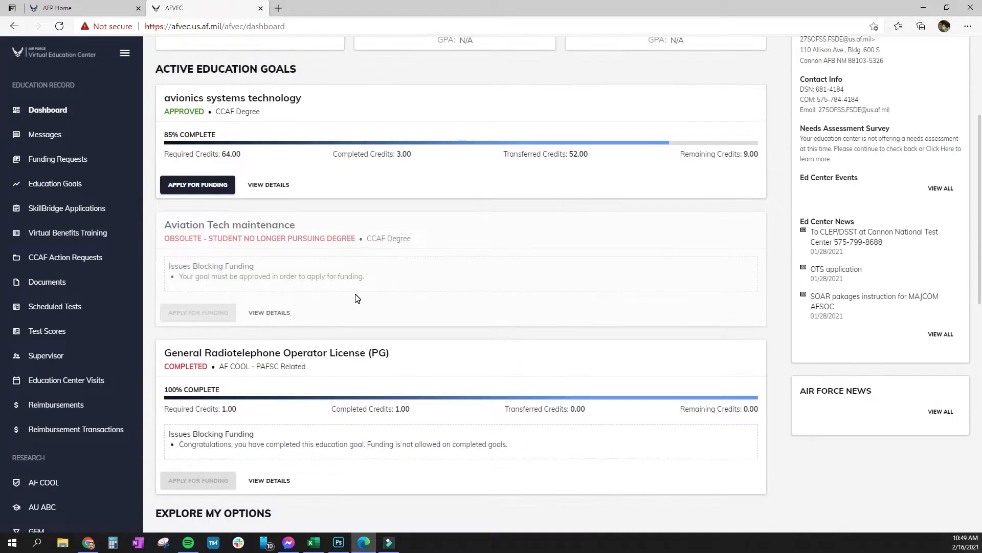
scroll(356, 298, down, 5)
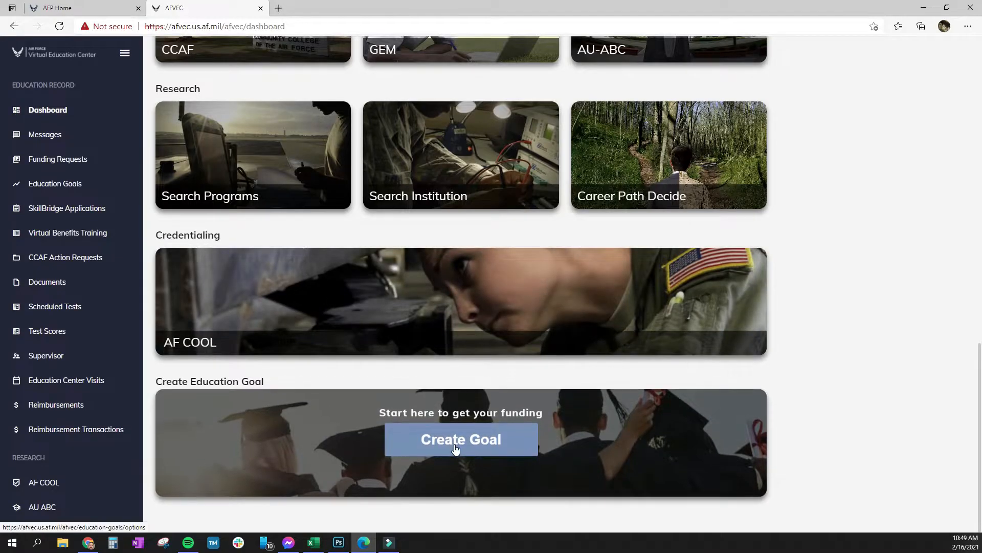
click(457, 448)
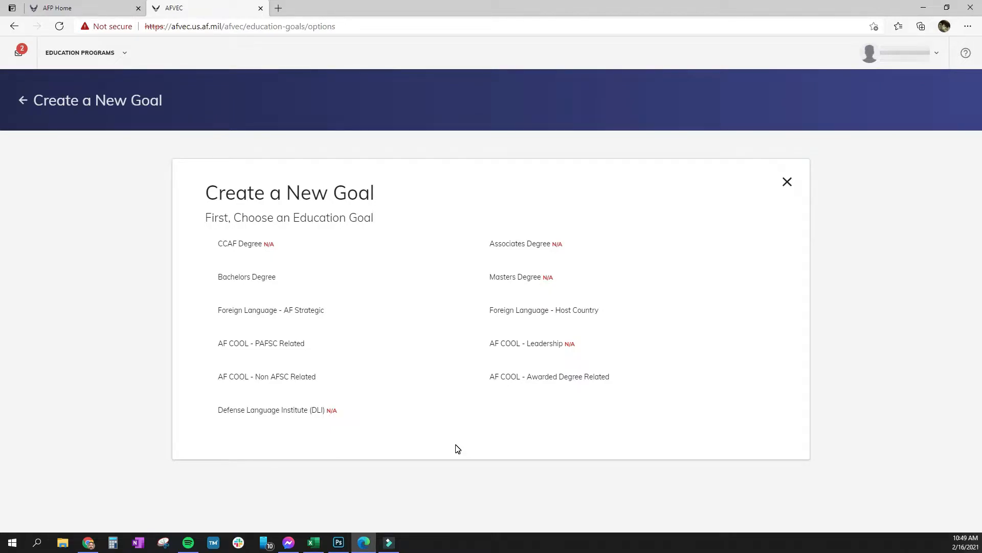
click(253, 348)
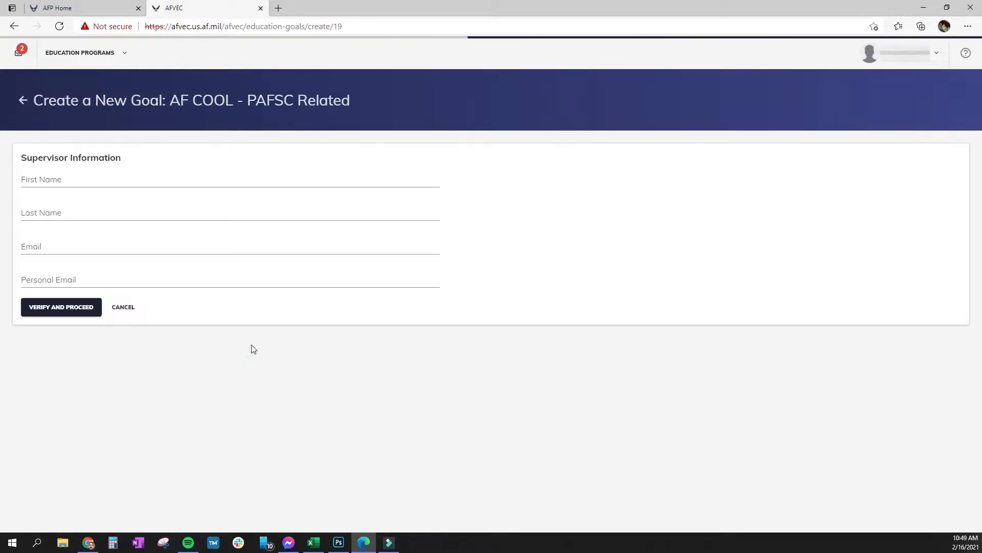
- Fill in the supervisor's personal email and proceed with the updated supervisor information
click(141, 277)
text(@gmail.com)
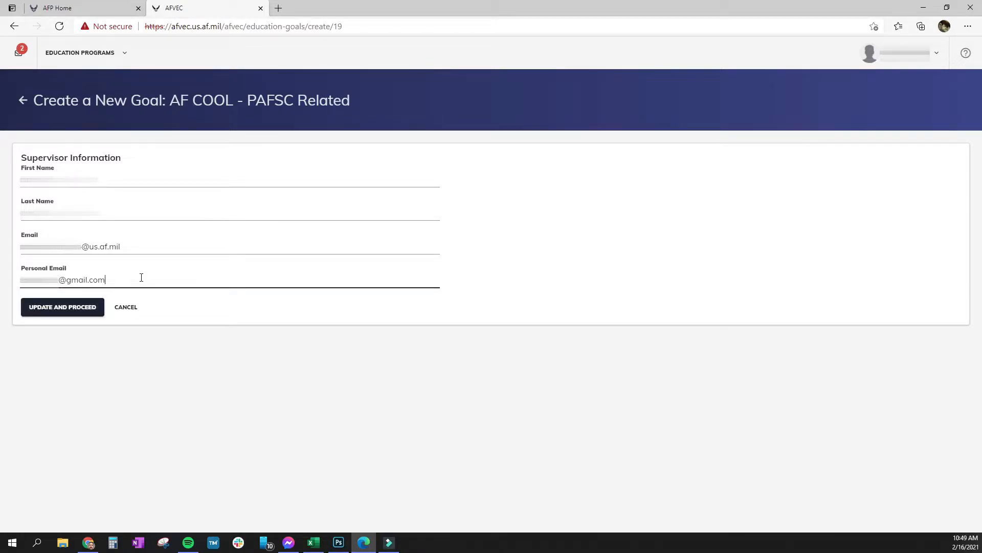
click(71, 313)
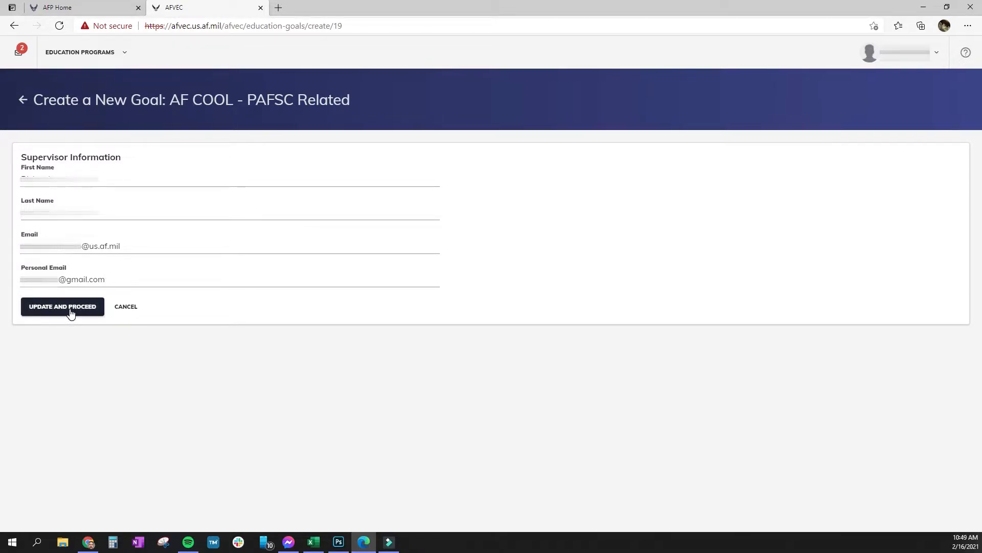
click(71, 313)
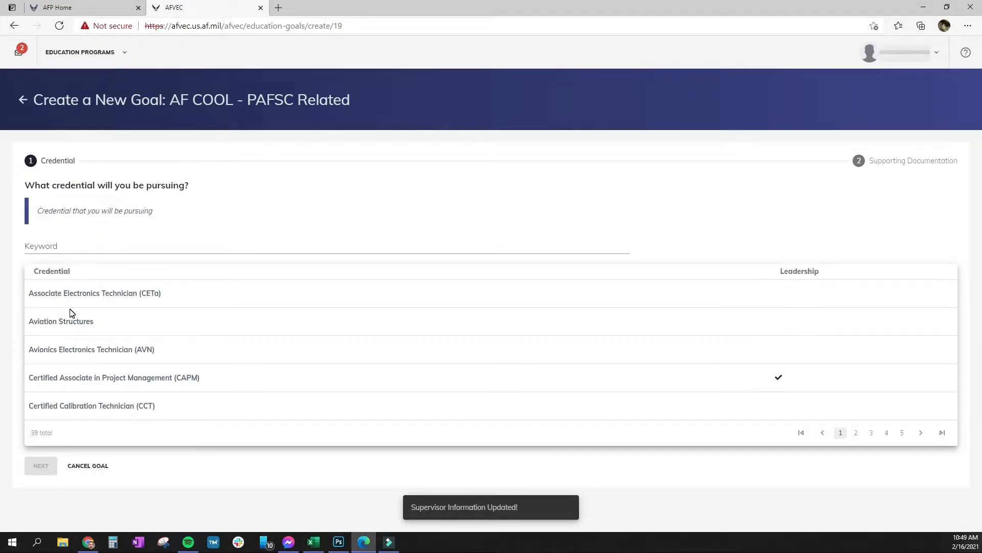
- Find the credential with the keyword "aet", choose NCATT Aircraft Electronics Technician (AET) and continue to the supporting documentation
click(89, 245)
text(aet)
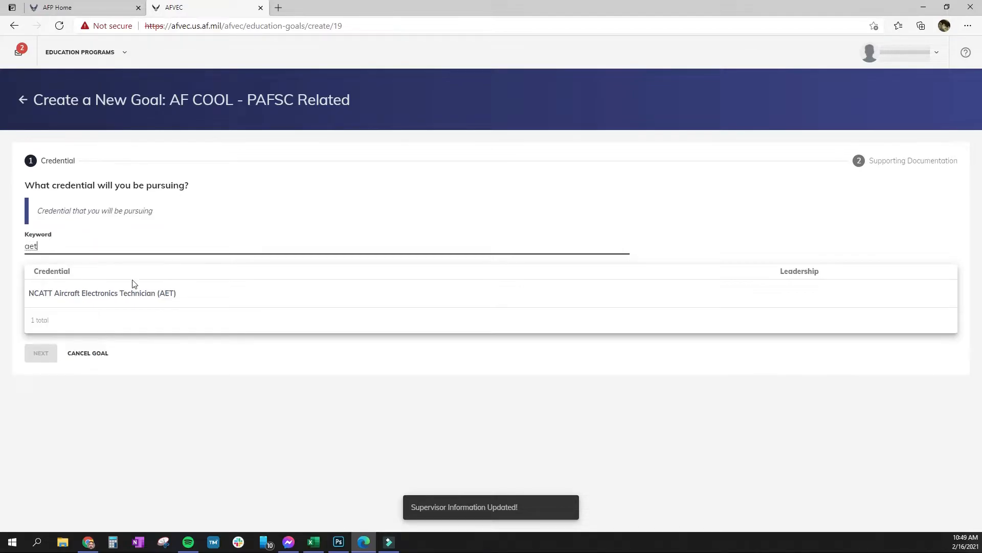
click(120, 297)
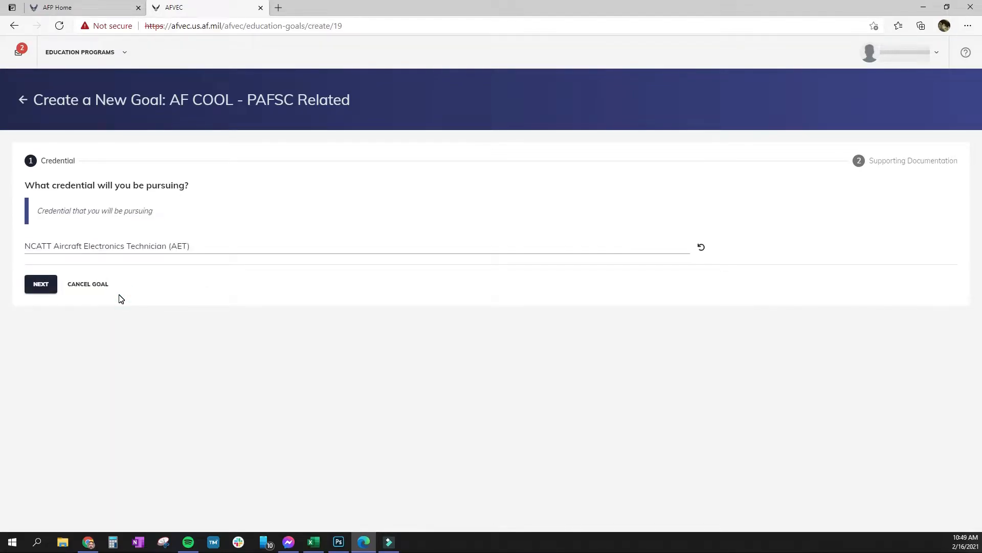
click(40, 288)
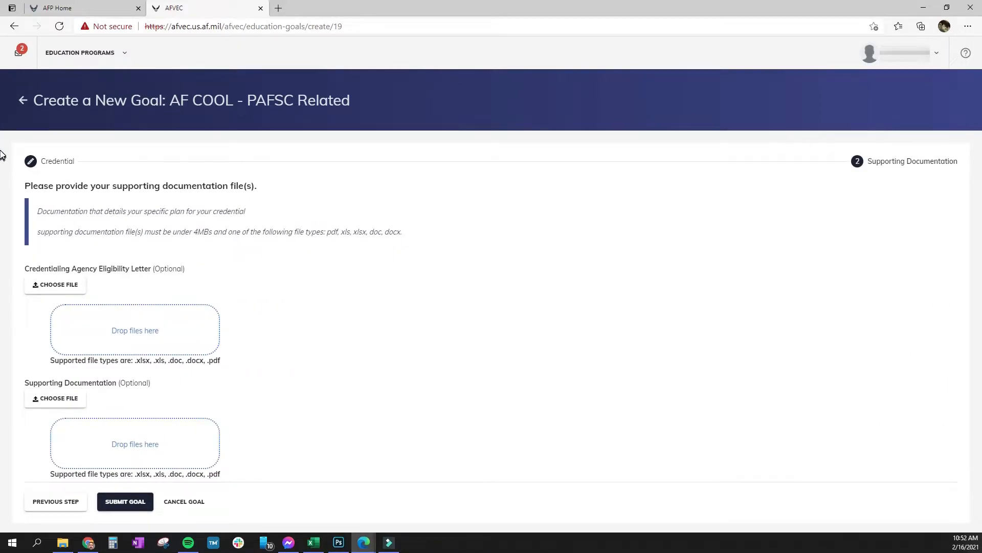
- Attach Code 1 Invoice.pdf as supporting documentation and submit the education goal
drag(327, 269, 136, 459)
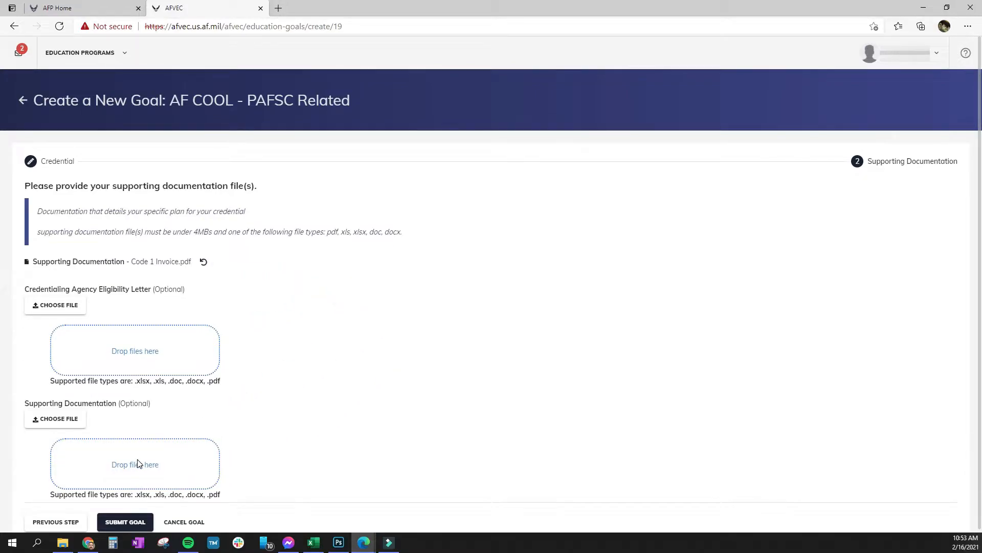
scroll(429, 342, down, 1)
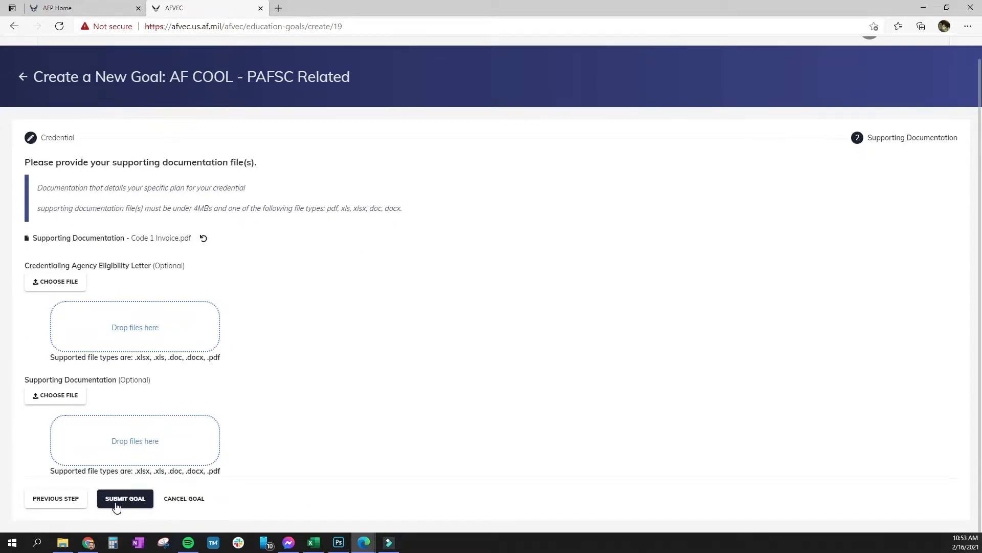
click(117, 506)
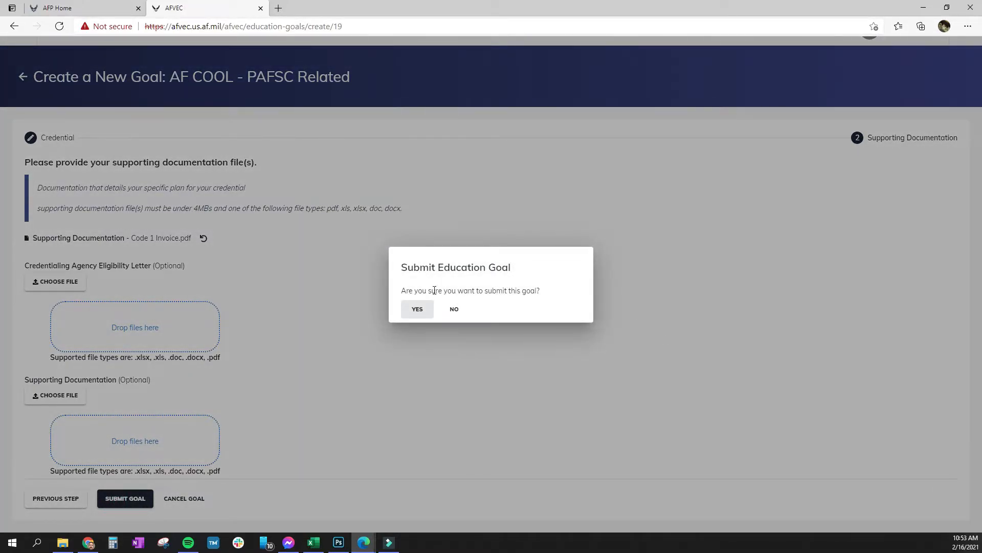
click(419, 309)
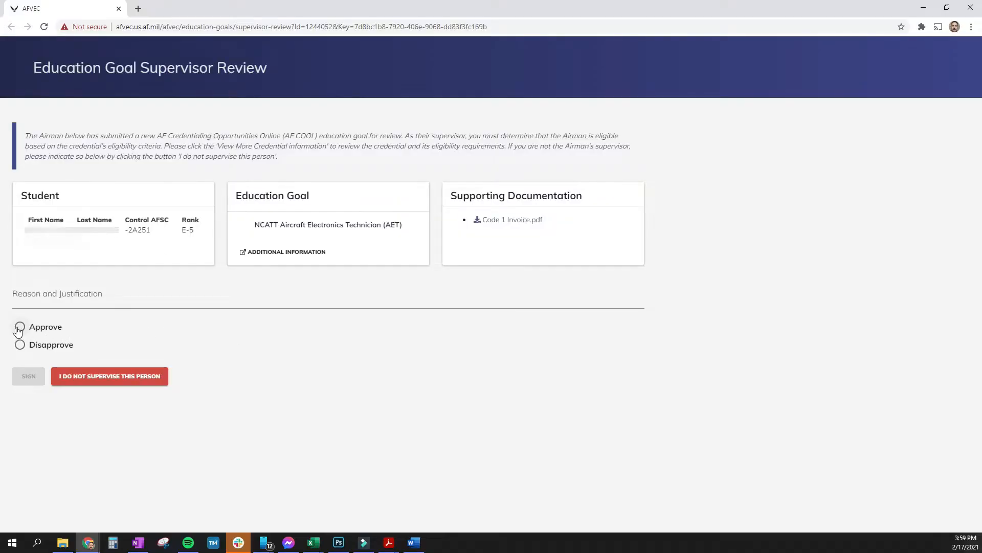
- Approve the Airman's education goal in the supervisor review and sign it
click(20, 327)
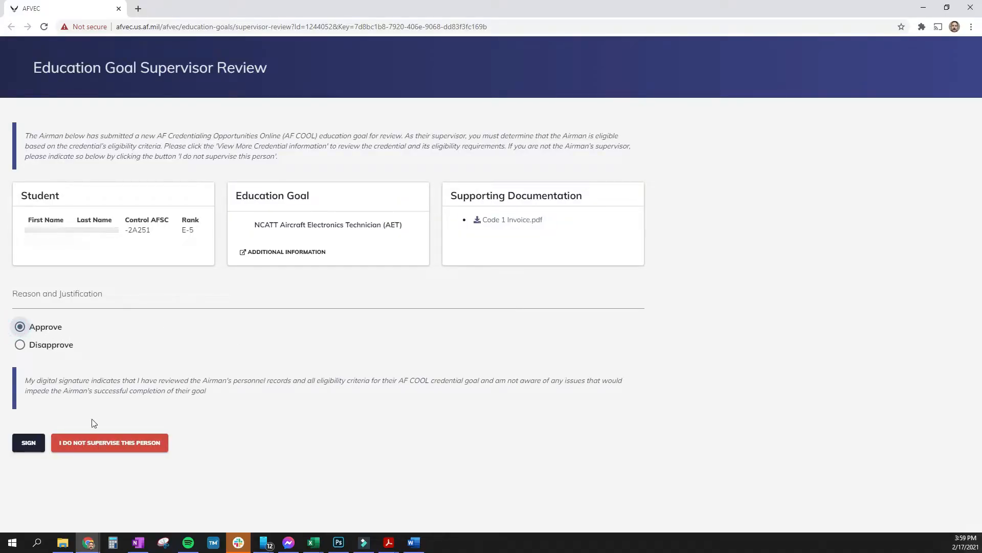
click(30, 443)
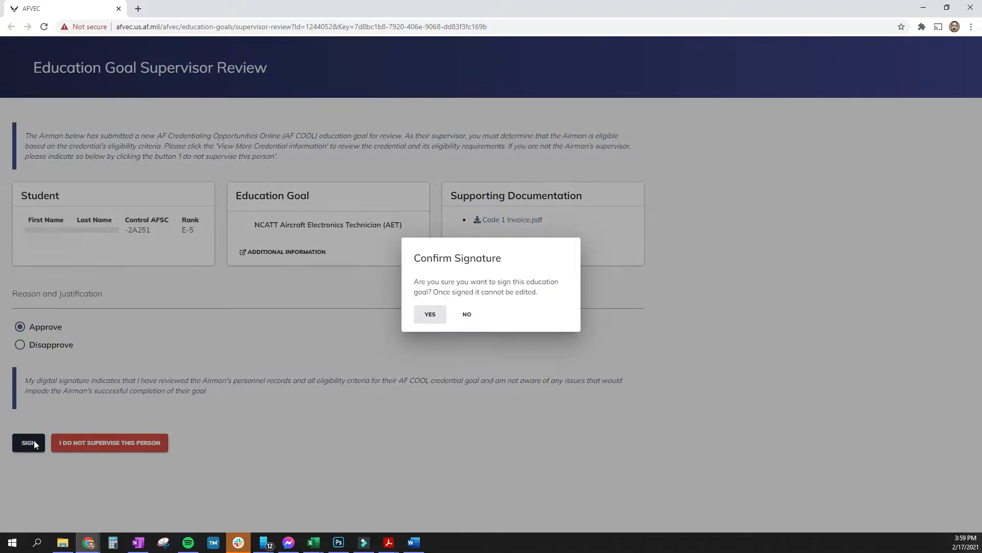
click(433, 314)
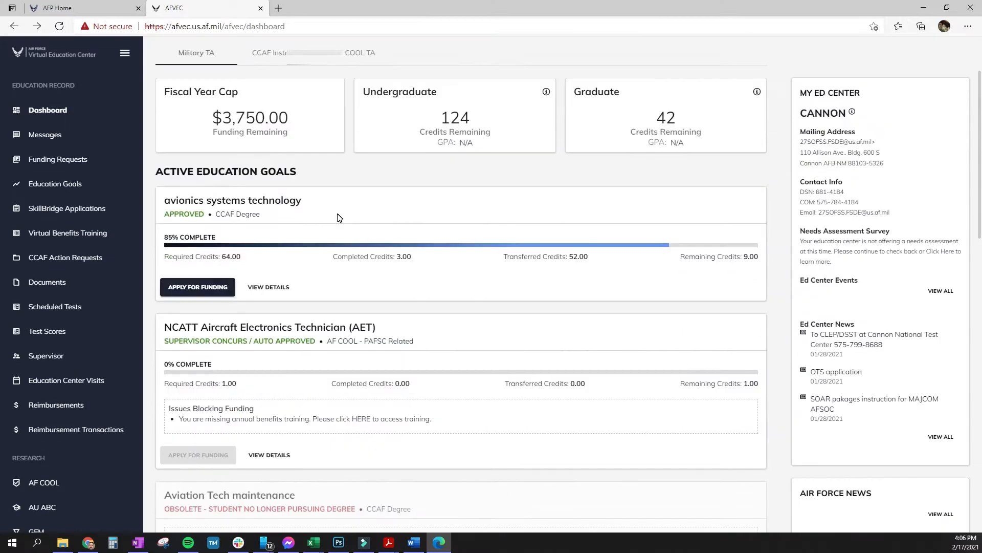
- Open the missing annual benefits training from the AET goal, then sign and complete the AF COOL Virtual Training, FY21
click(330, 450)
scroll(351, 415, down, 1)
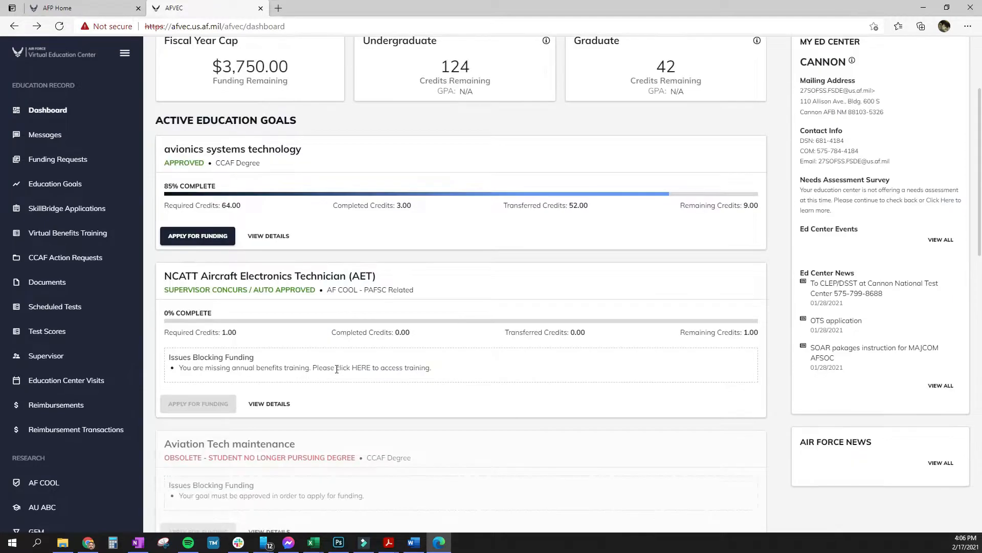
click(361, 368)
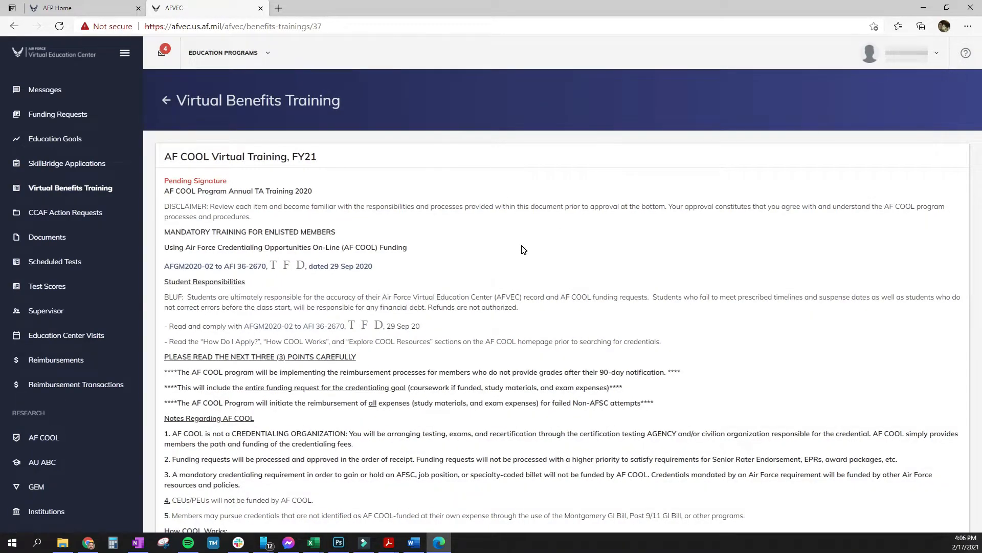
scroll(524, 249, down, 20)
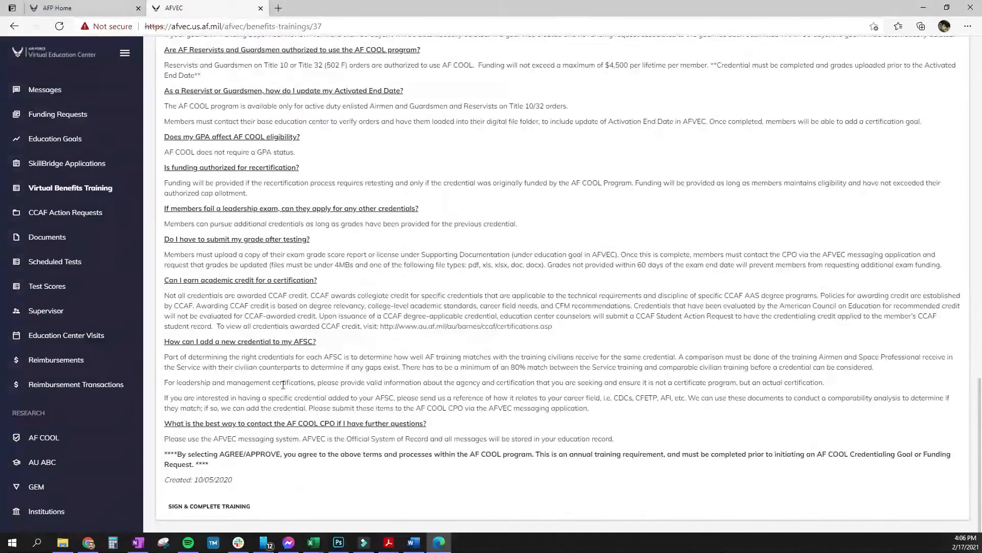
click(215, 511)
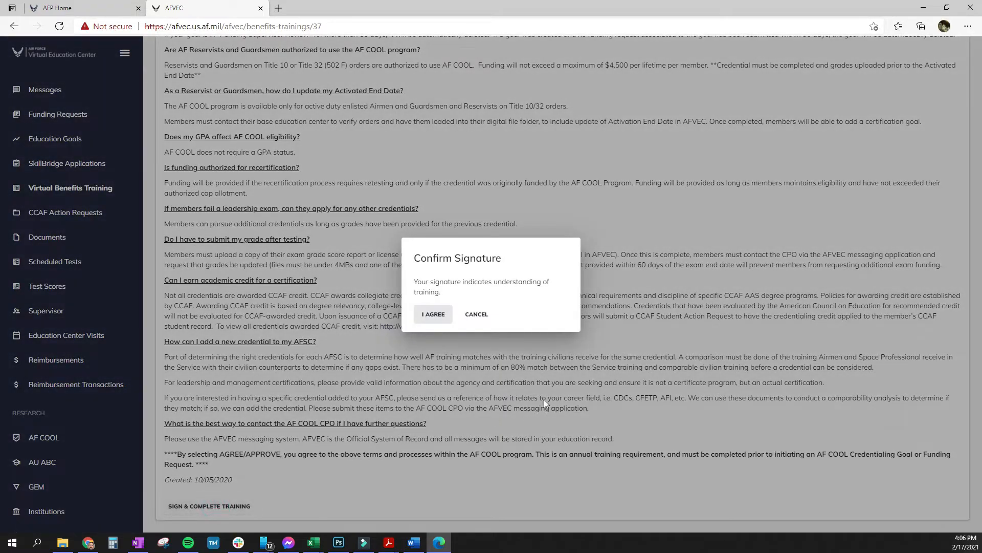
click(425, 315)
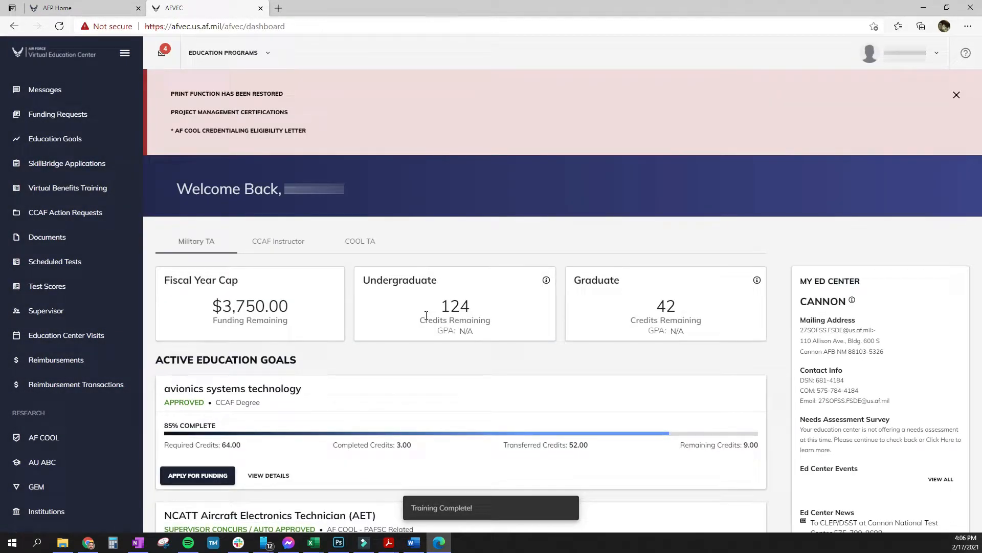
- Apply for funding for the NCATT Aircraft Electronics Technician (AET) goal and verify the supervisor and contact information
scroll(434, 320, down, 3)
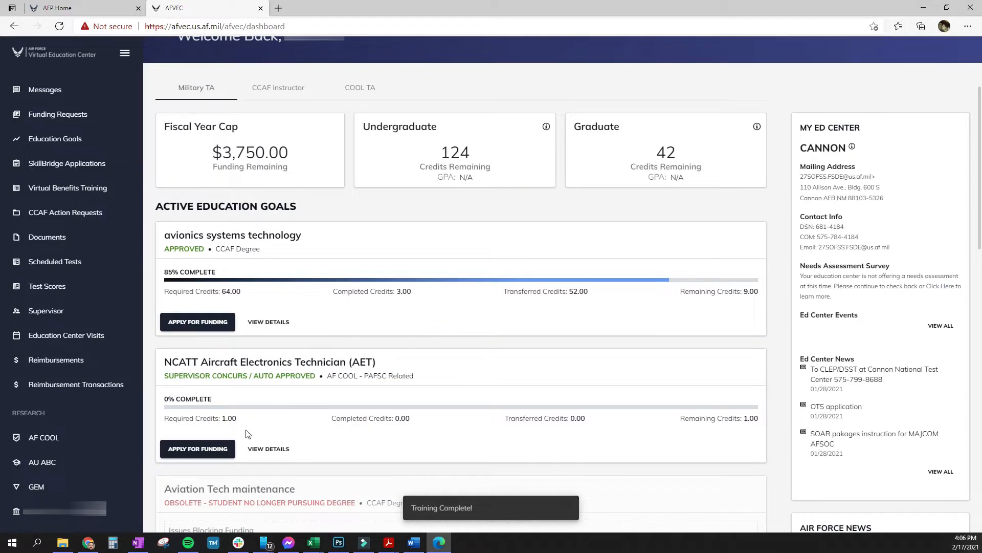
click(210, 449)
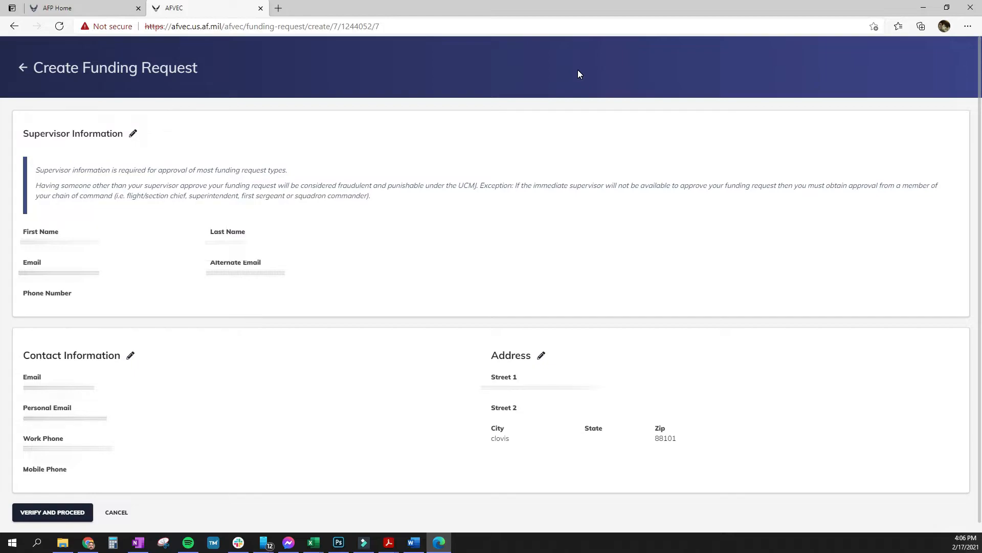
click(51, 515)
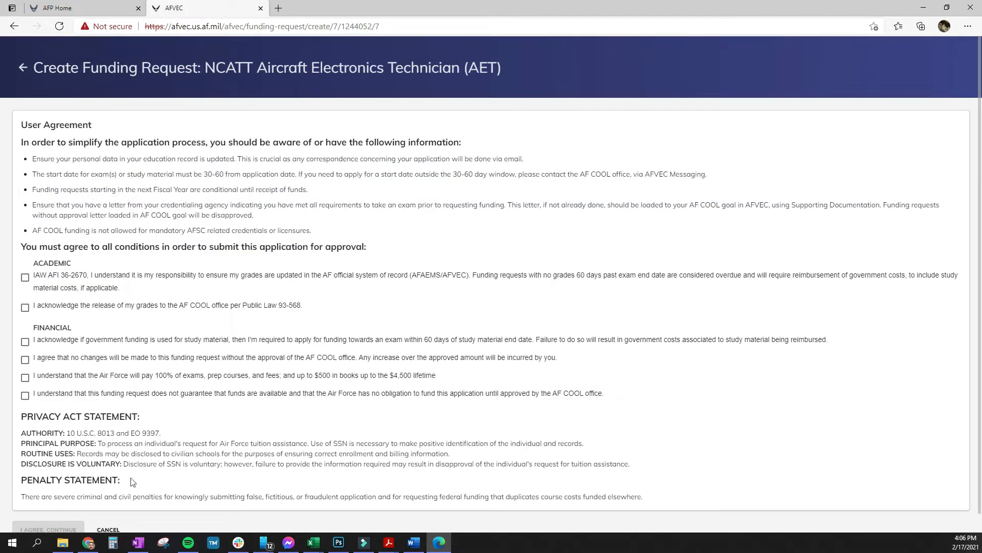
- Accept all academic and financial conditions of the funding request's user agreement and continue
click(24, 277)
click(25, 307)
click(26, 341)
click(25, 359)
click(24, 377)
click(24, 395)
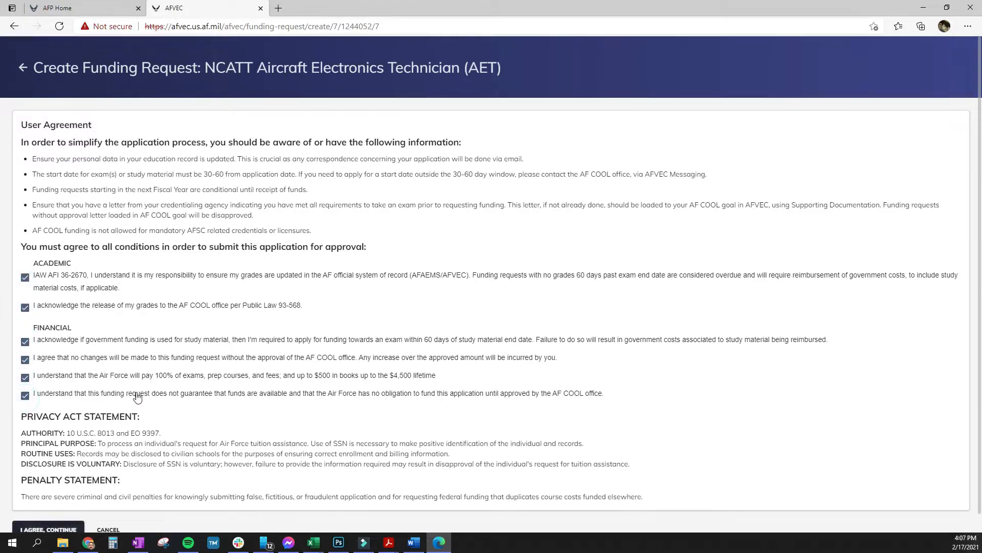
scroll(132, 398, down, 1)
click(43, 512)
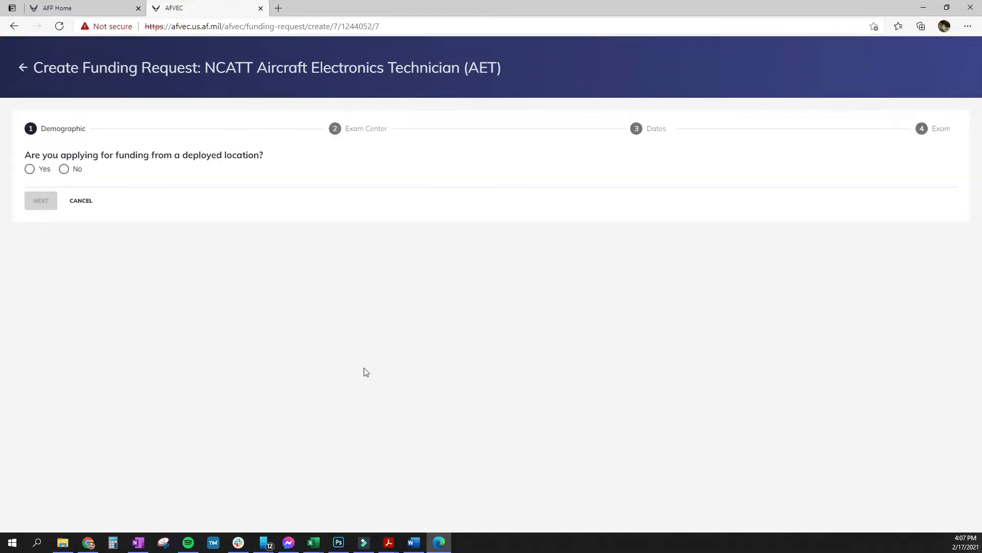
- Answer No to applying from a deployed location and set the exam center to CODE 1 MAINTENANCE with its MAIN CAMPUS
click(64, 168)
click(43, 203)
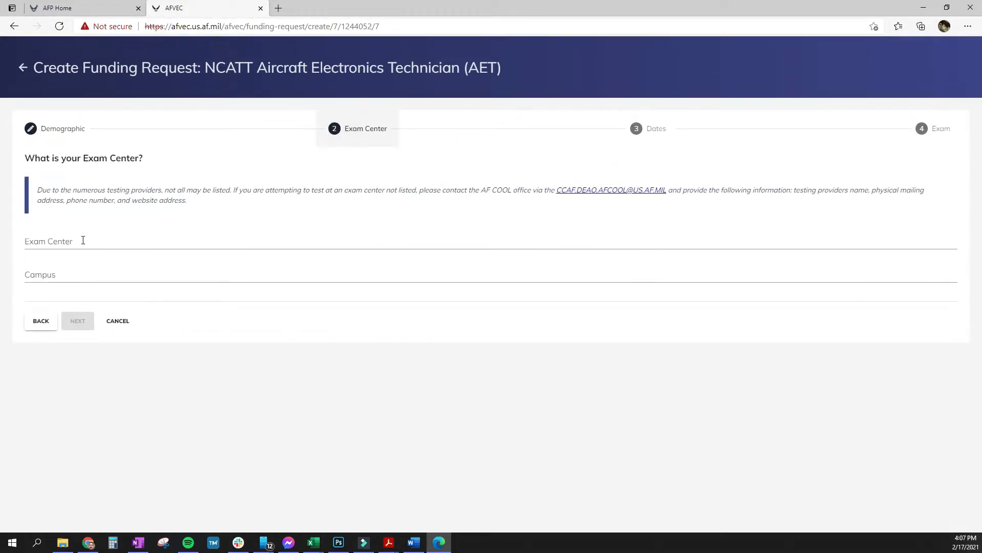
click(83, 240)
text(co)
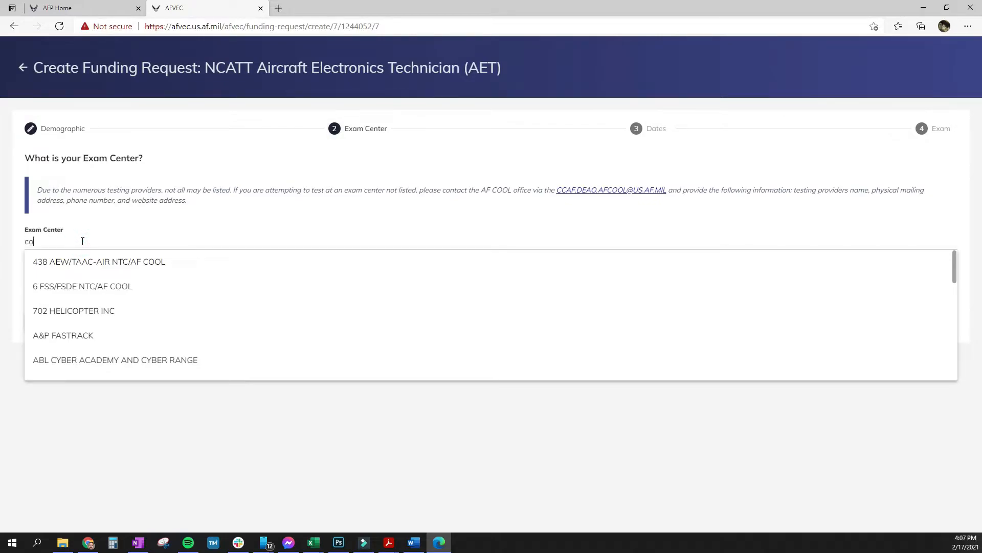
text(de)
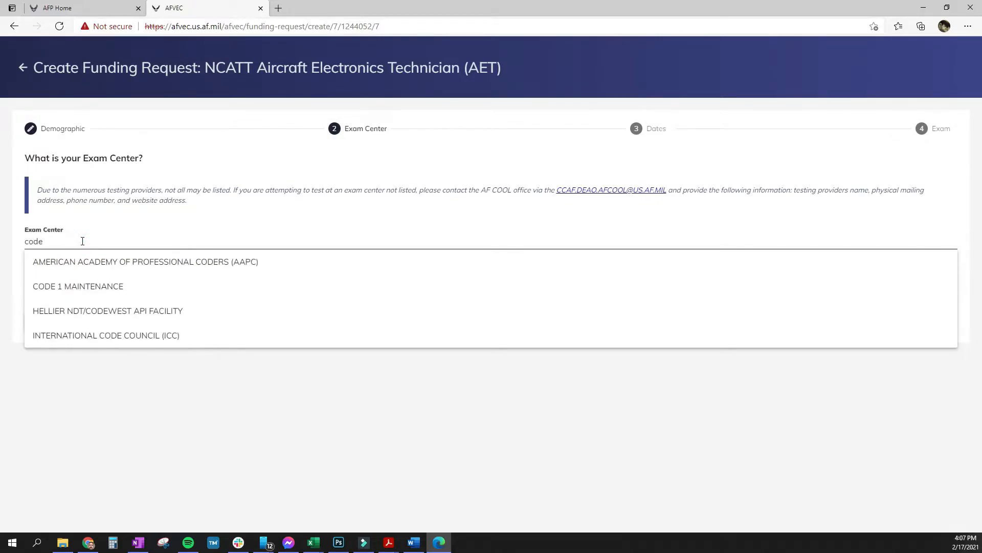
click(77, 285)
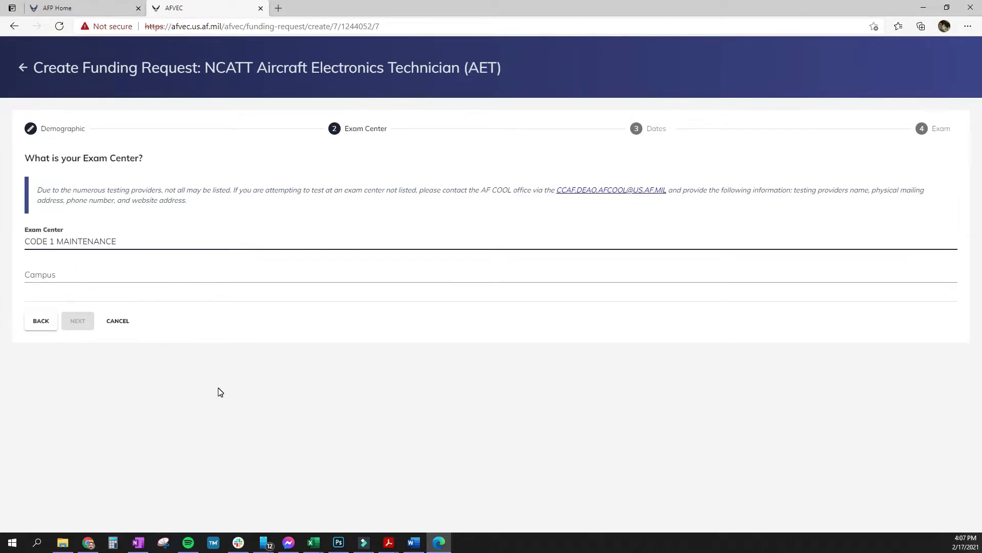
click(131, 279)
click(136, 292)
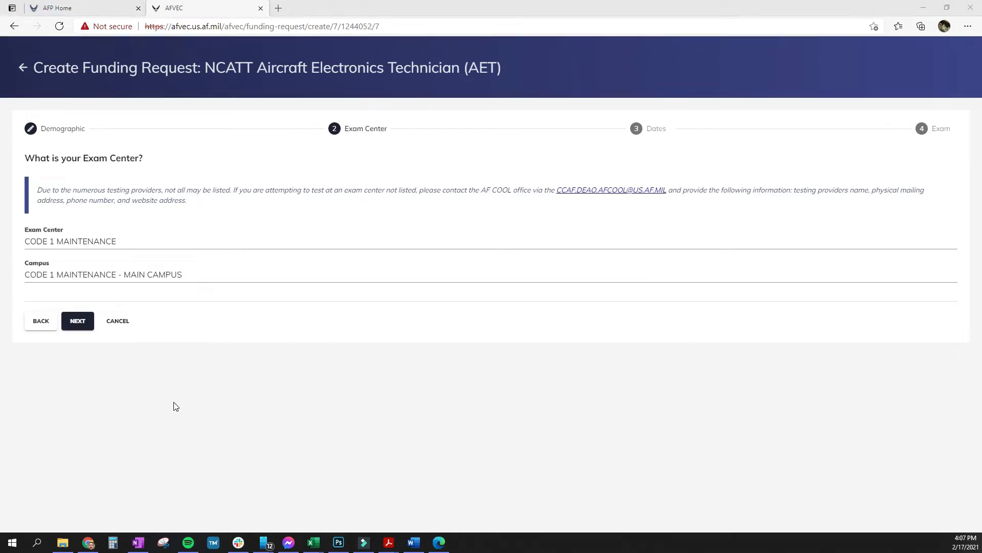
- Continue past the exam center, set the estimated start date to 3/27/2021, and proceed to the exam funding options
click(75, 322)
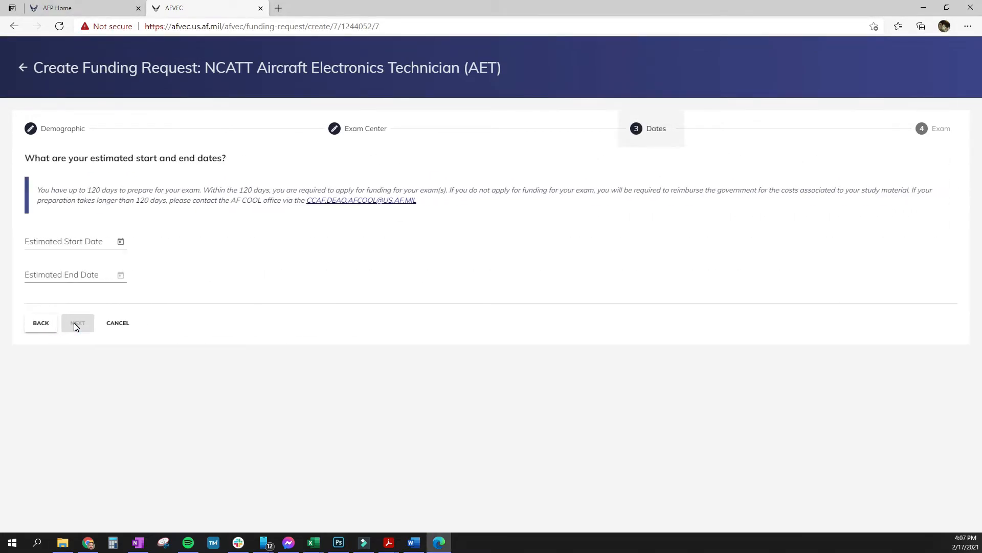
click(121, 243)
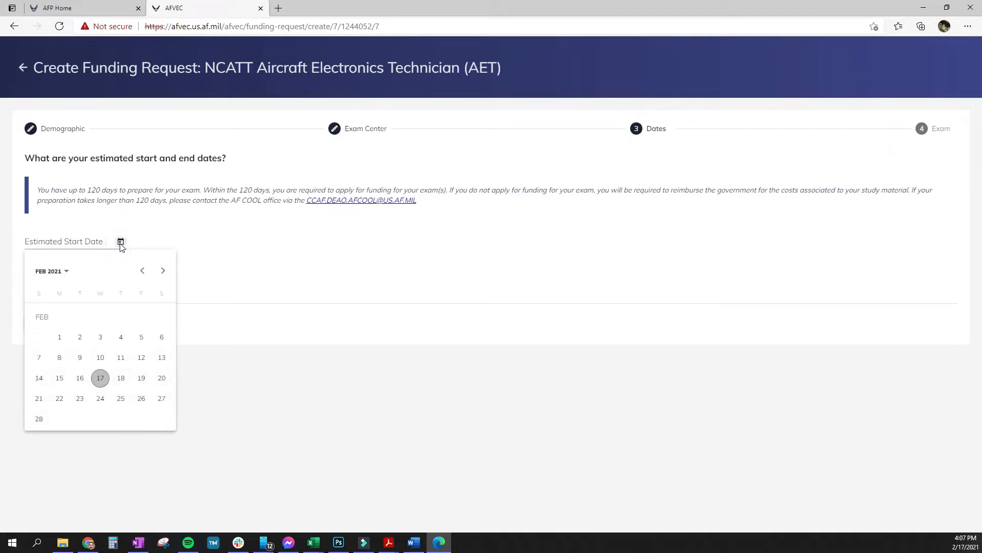
click(162, 271)
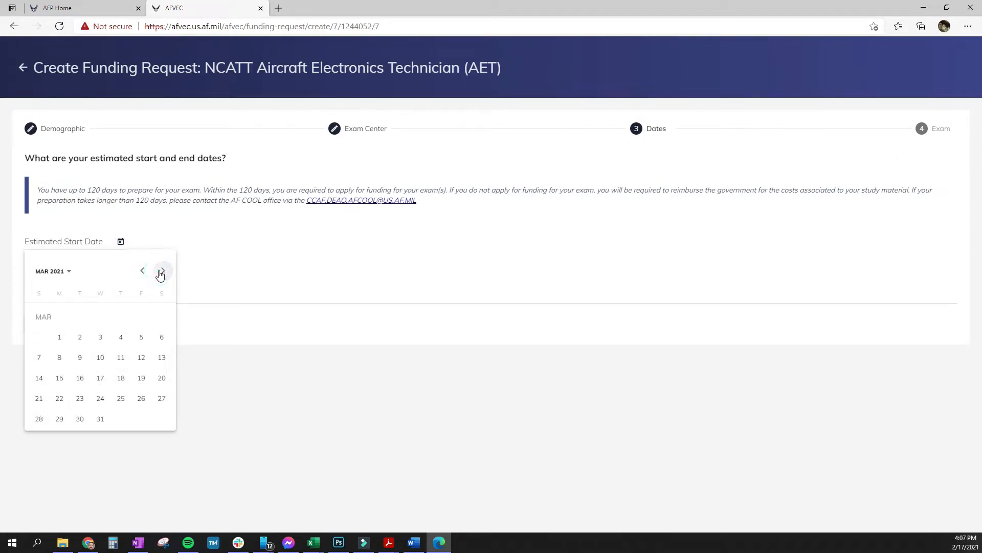
click(164, 397)
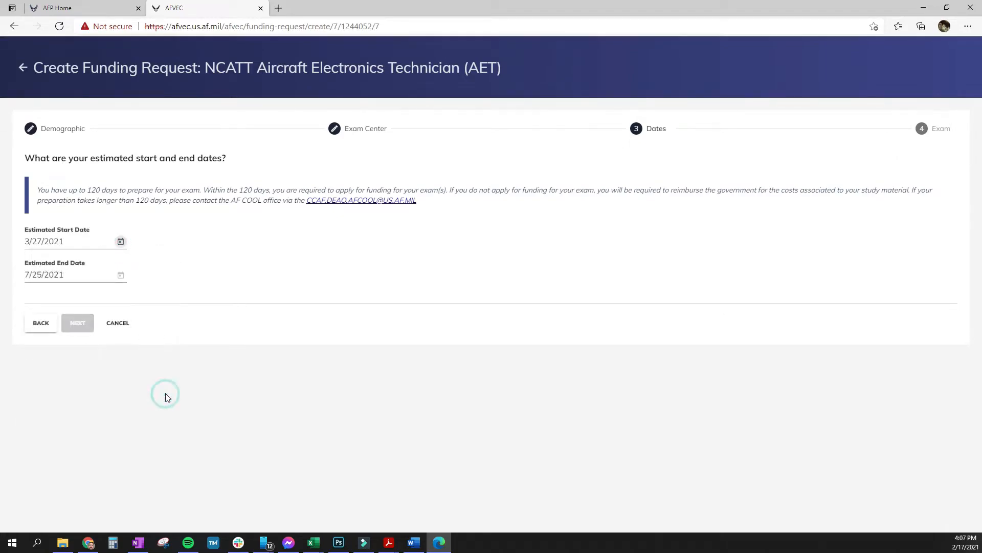
click(123, 277)
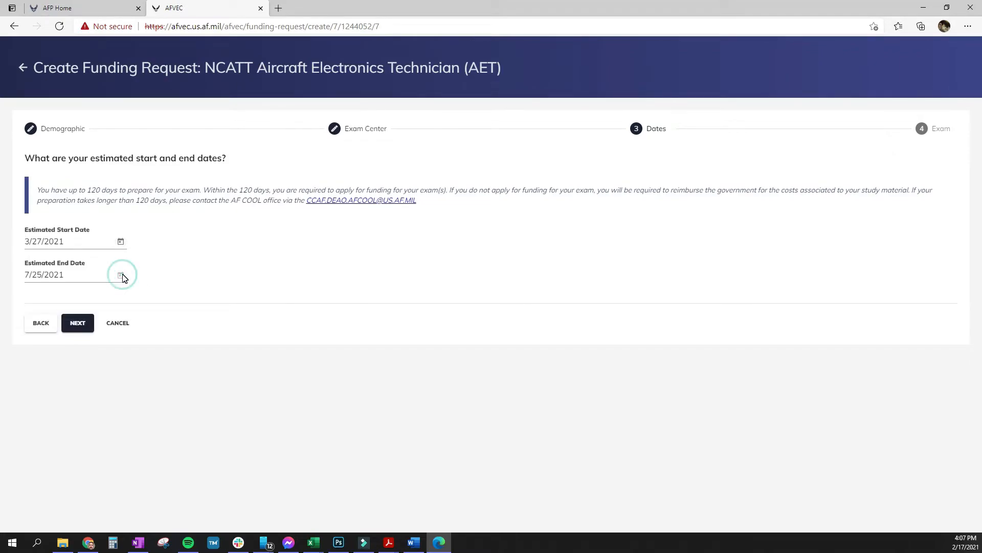
click(87, 327)
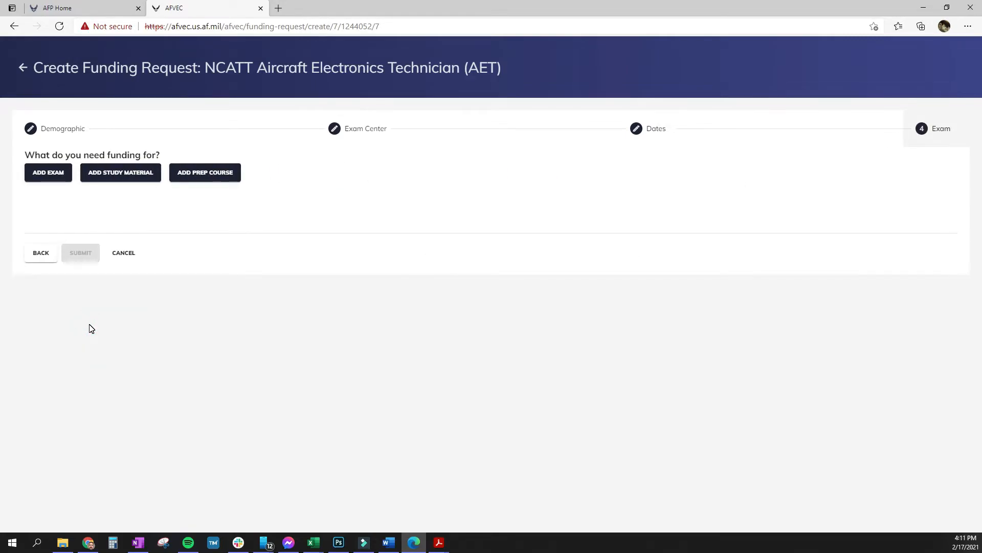
- Add a prep course titled AET Course costing $1000 with the description AET Course, then submit and finish the funding request
click(216, 176)
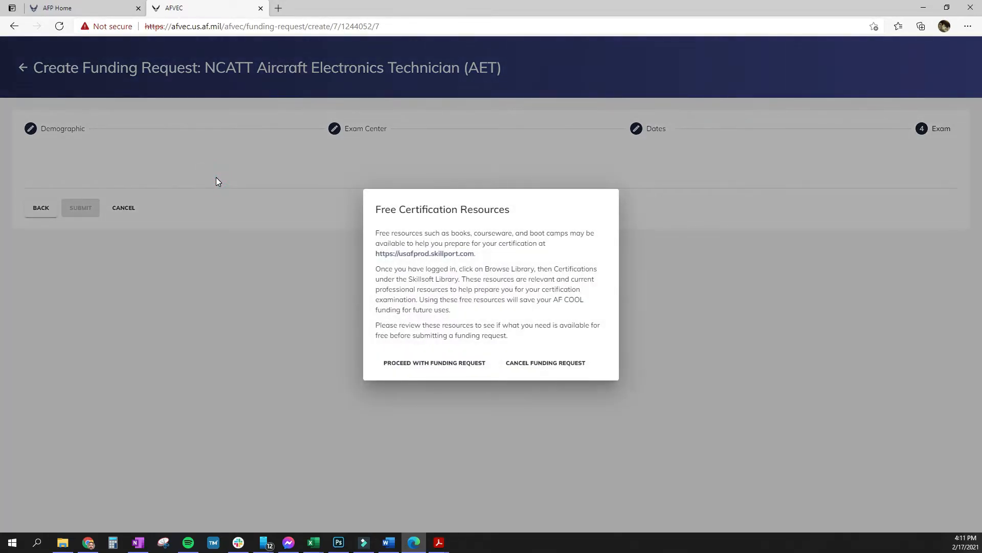
click(457, 365)
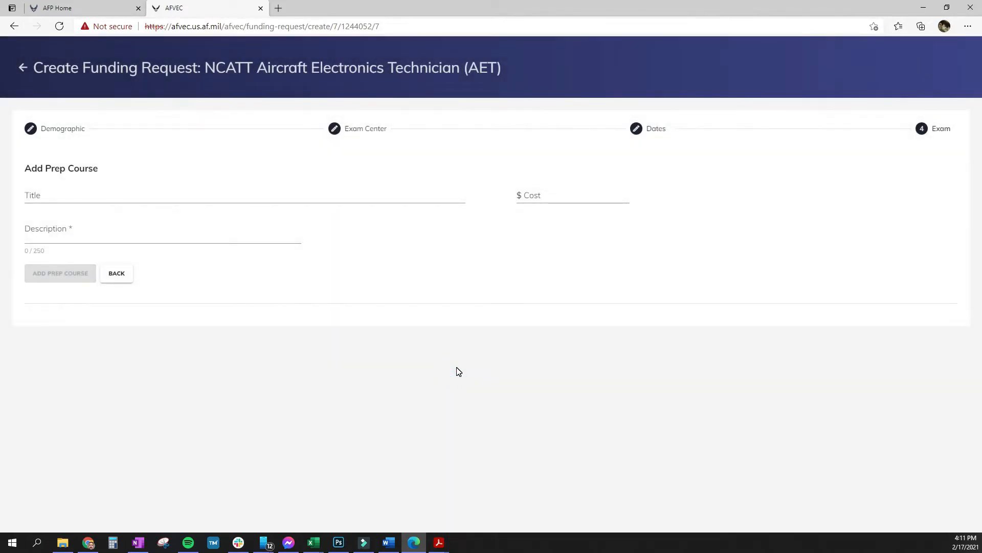
click(109, 198)
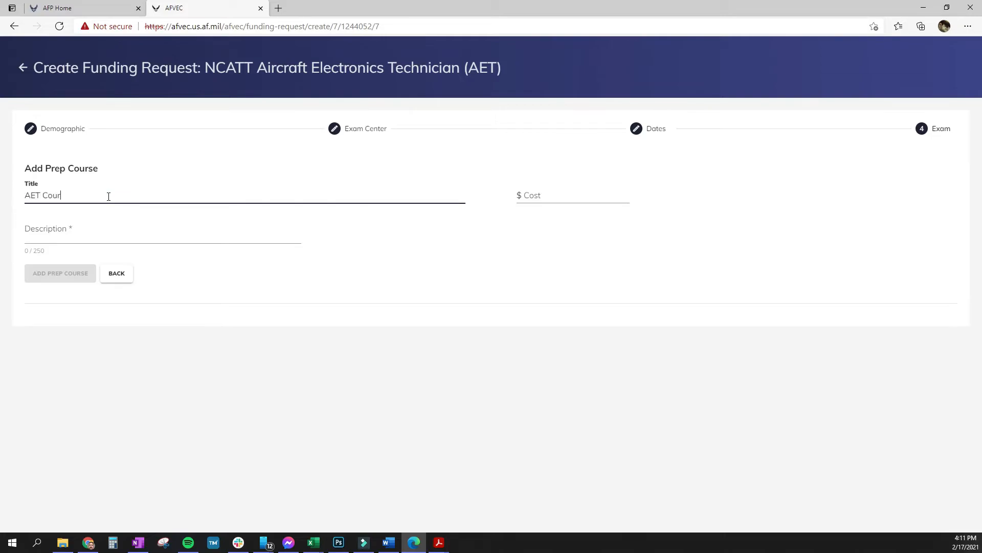
key(Tab)
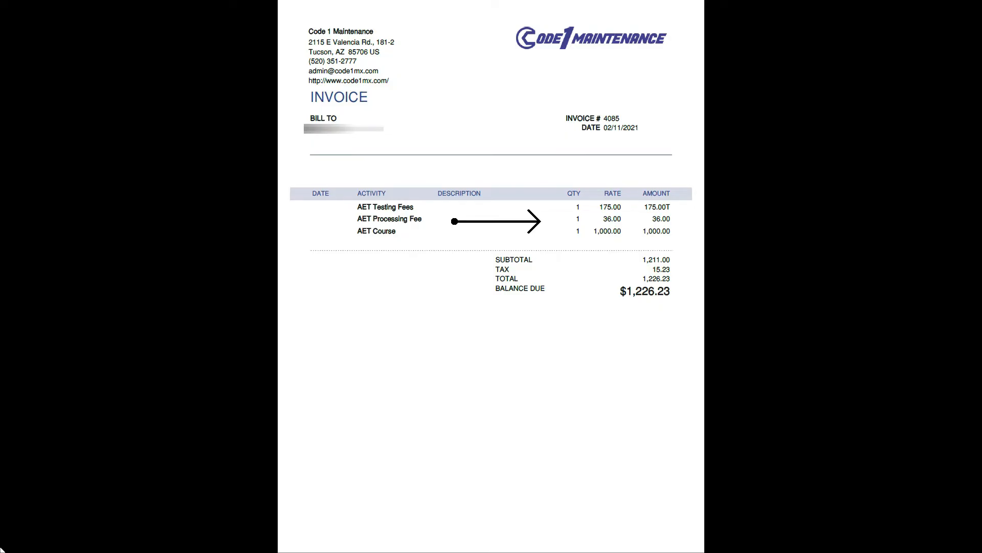
text(000)
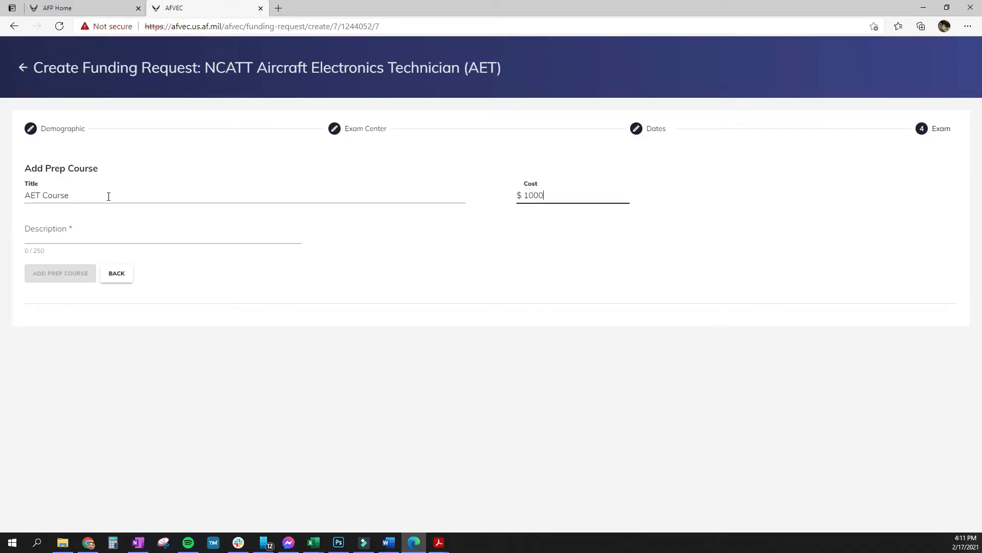
key(Tab)
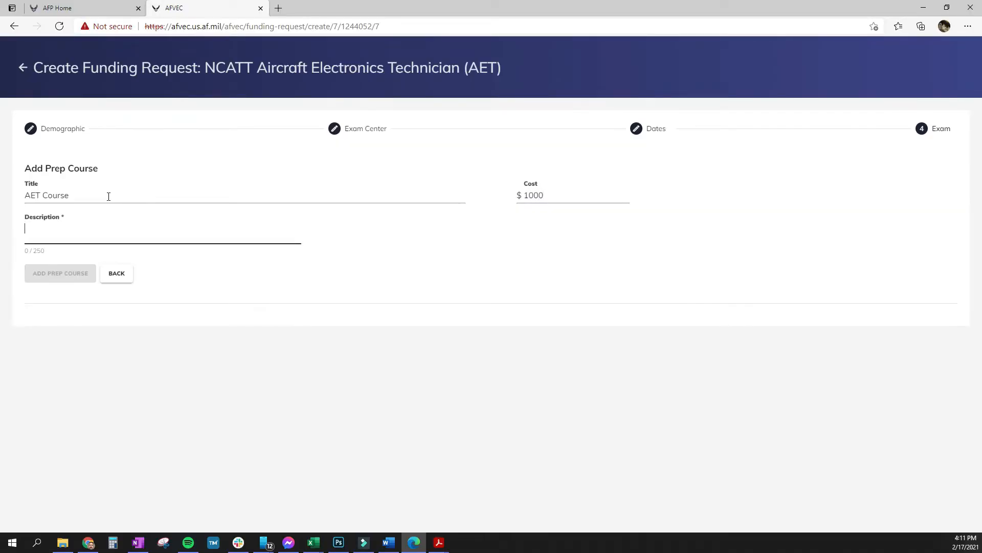
text(AET Course)
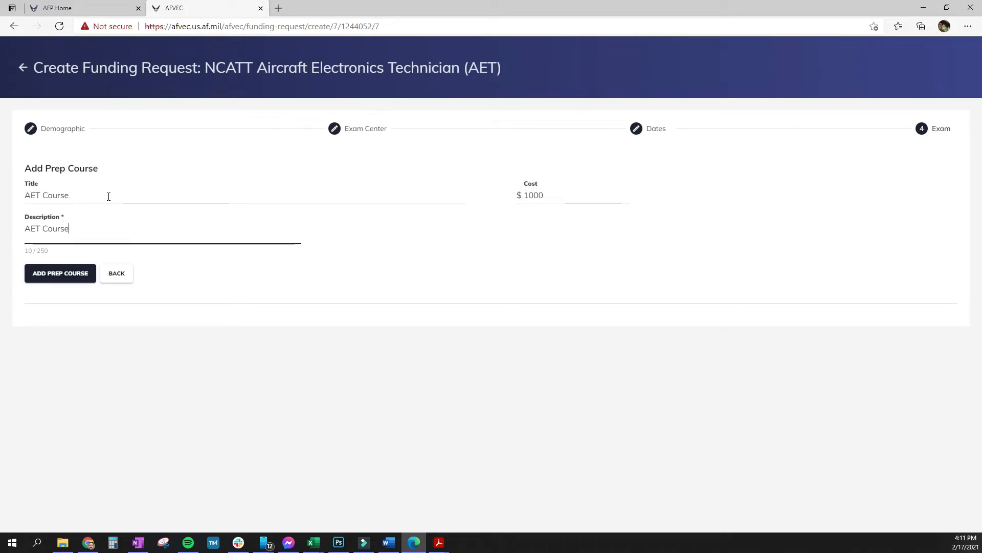
click(74, 276)
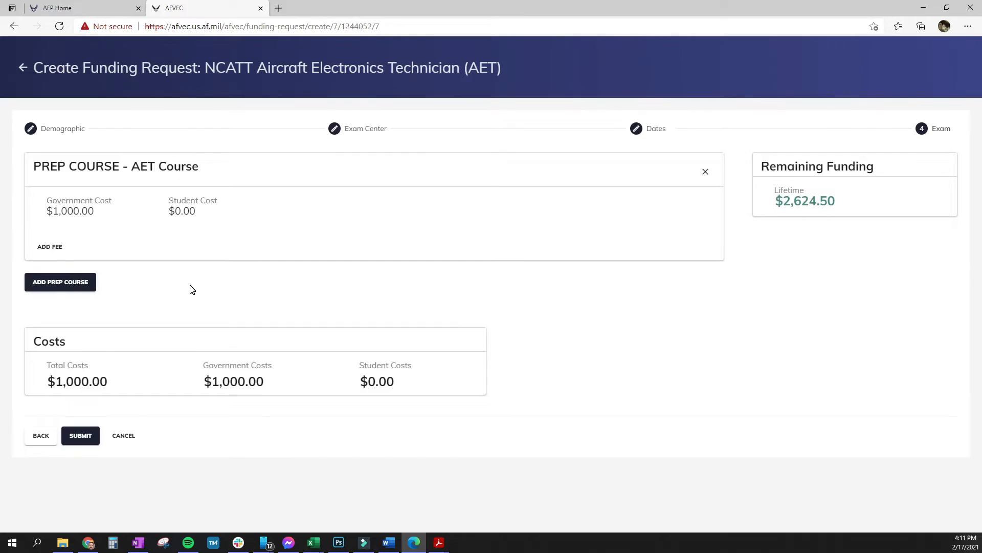
click(82, 436)
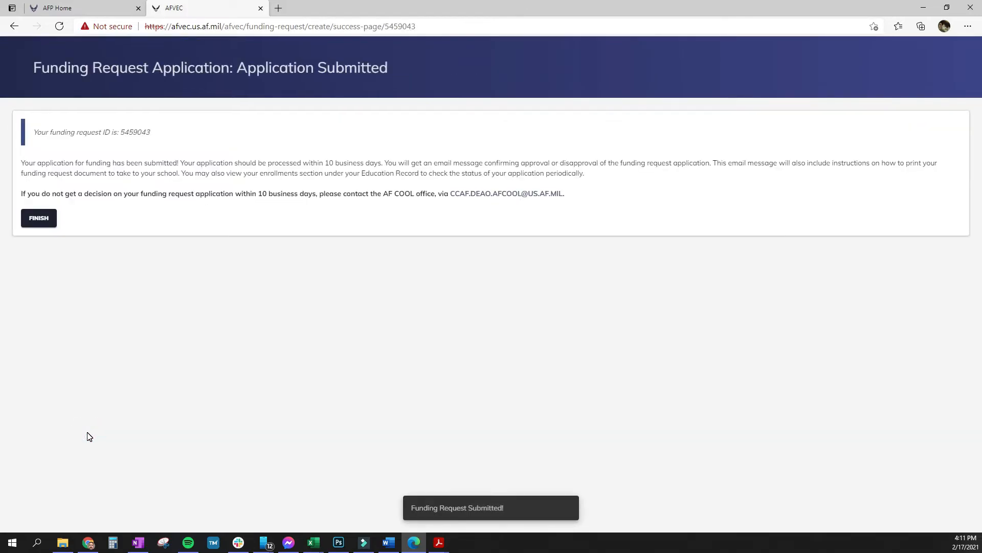
click(42, 219)
- Start another funding request for the NCATT Aircraft Electronics Technician (AET) goal and verify the supervisor and contact information
scroll(241, 421, down, 3)
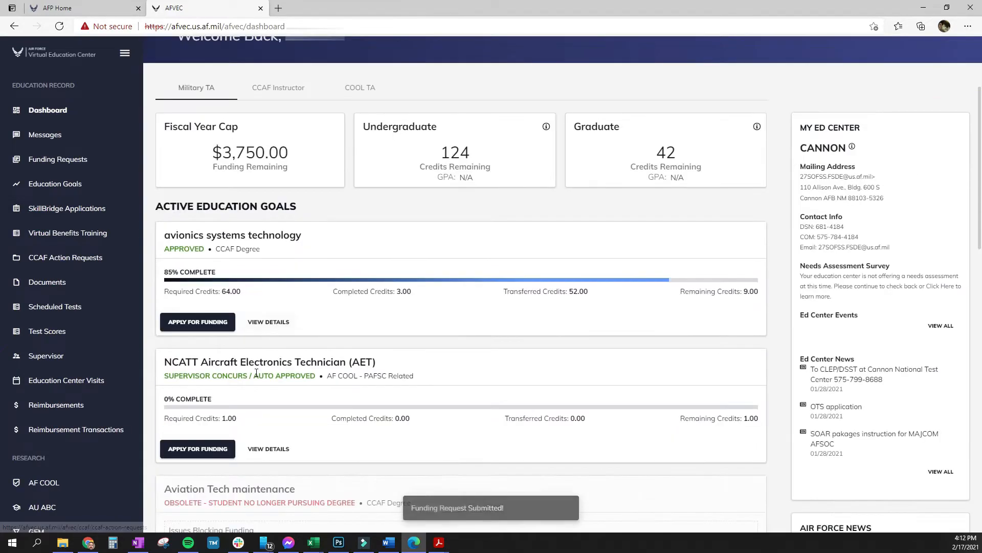
click(205, 447)
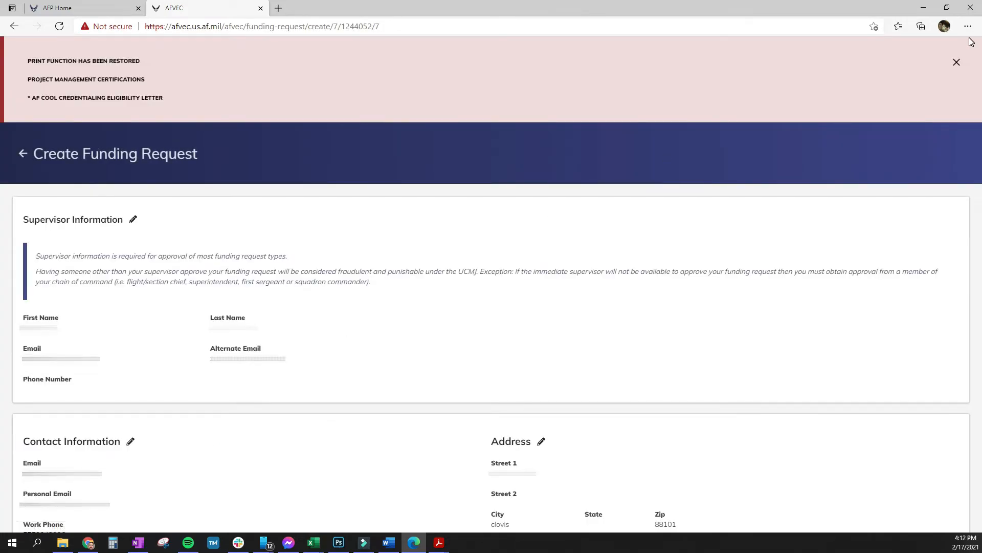
click(956, 62)
scroll(366, 300, down, 1)
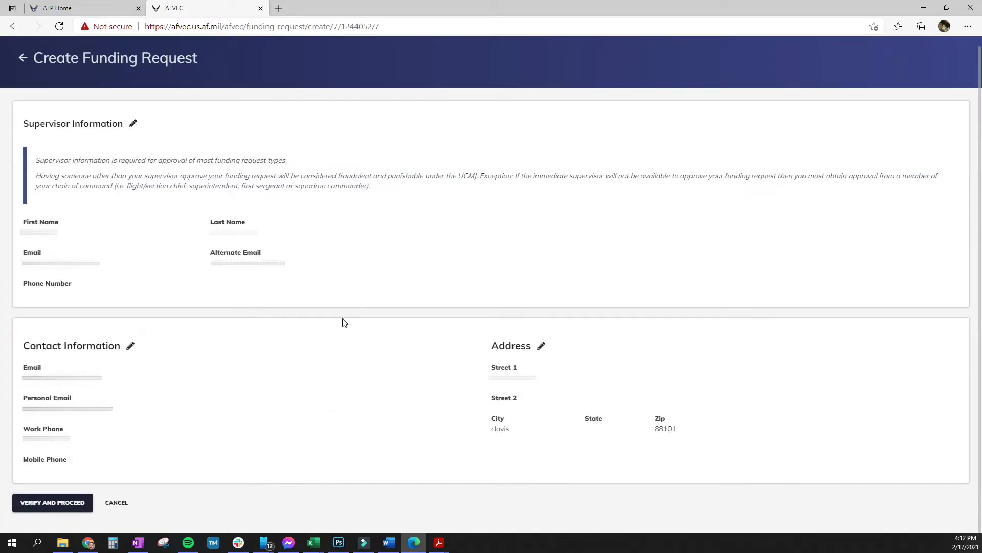
click(65, 503)
- Accept all academic and financial conditions of the second funding request's user agreement and continue
click(25, 267)
click(25, 297)
click(25, 332)
click(25, 349)
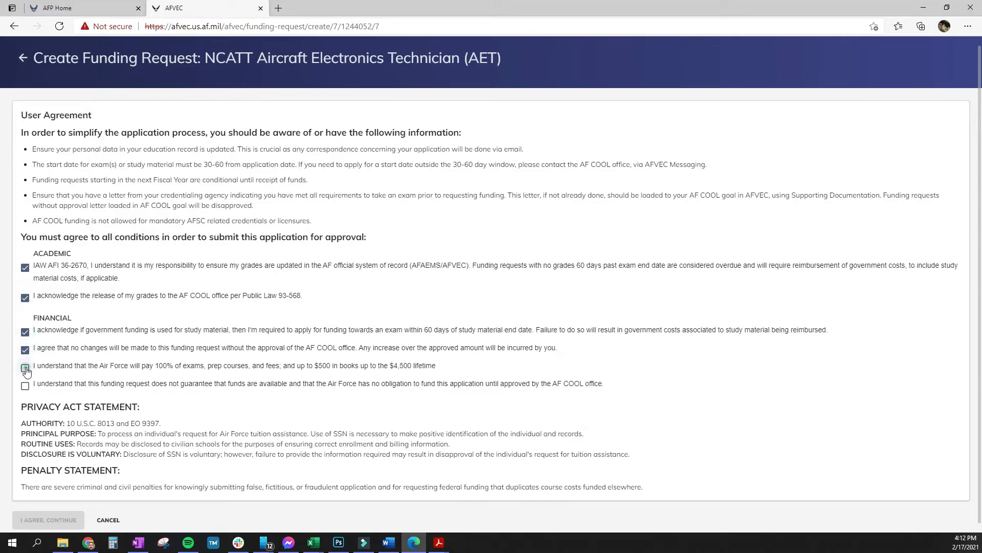
click(25, 368)
click(25, 385)
scroll(36, 450, down, 1)
click(48, 513)
- Answer No to applying from a deployed location and choose CODE 1 MAINTENANCE with its main campus as the exam center
click(64, 169)
click(47, 205)
click(59, 238)
text(cod)
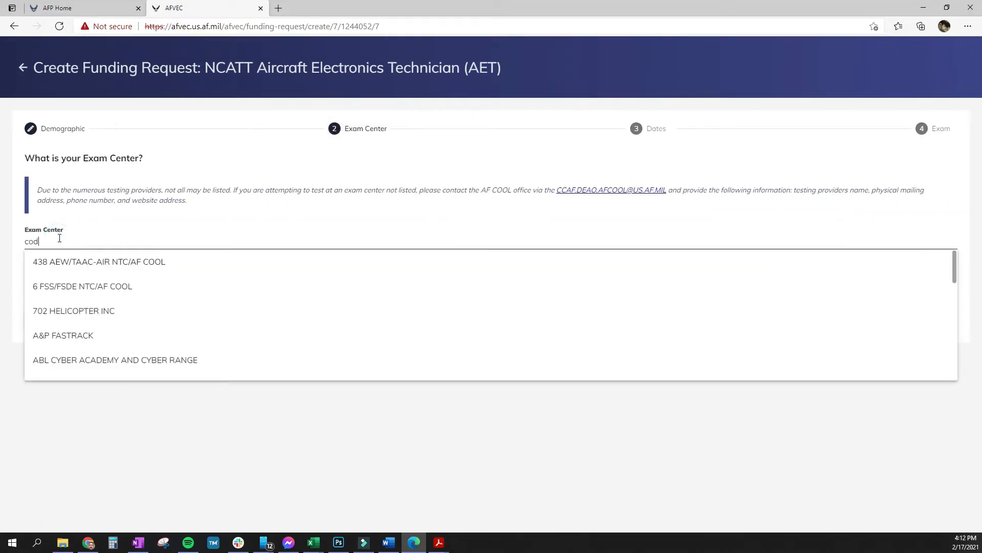
text(e)
click(63, 283)
click(63, 287)
click(80, 322)
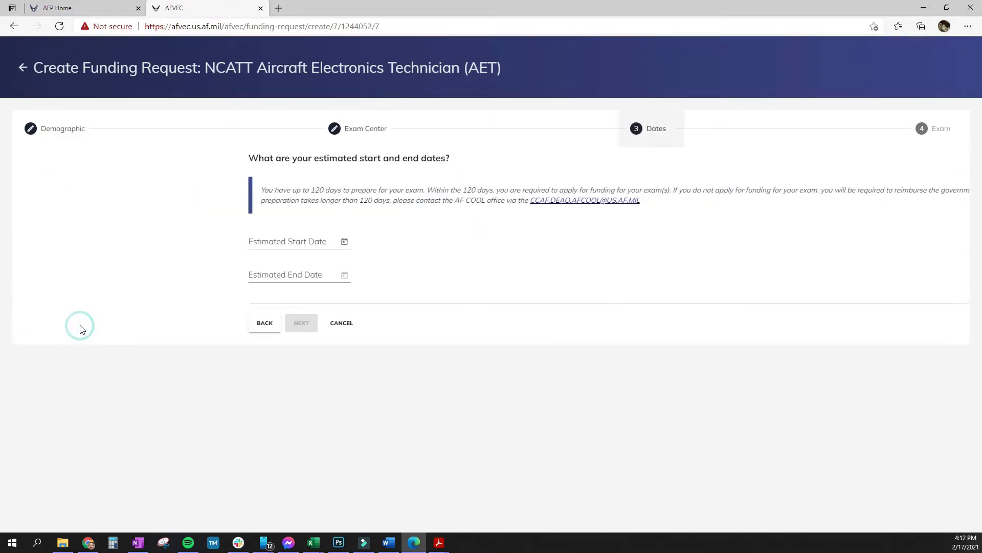
- Set the estimated start date of the second funding request to 3/27/2021 and continue
click(121, 241)
click(162, 270)
click(161, 398)
click(79, 323)
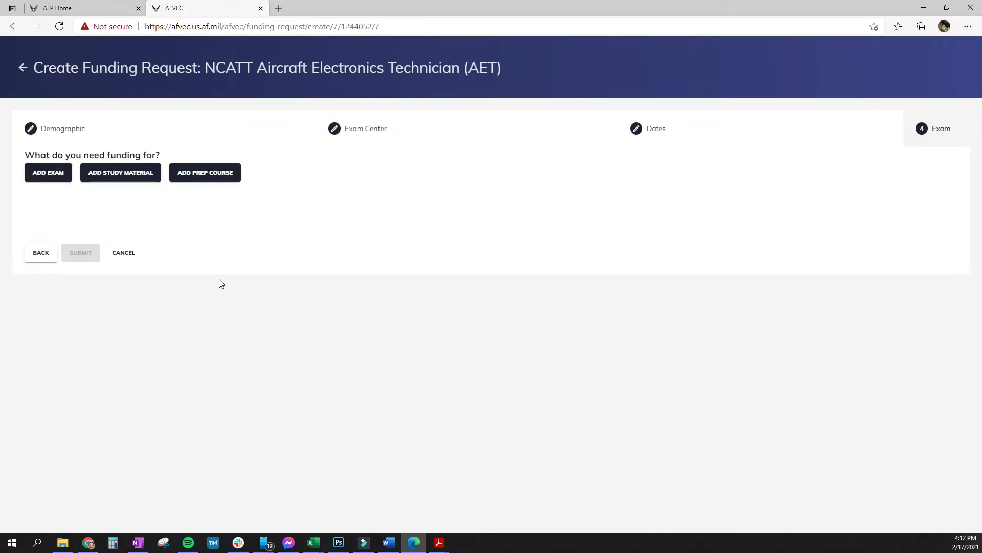
- Add the written NCATT Aircraft Electronics Technician exam with location Off Base and a cost of $175
click(48, 174)
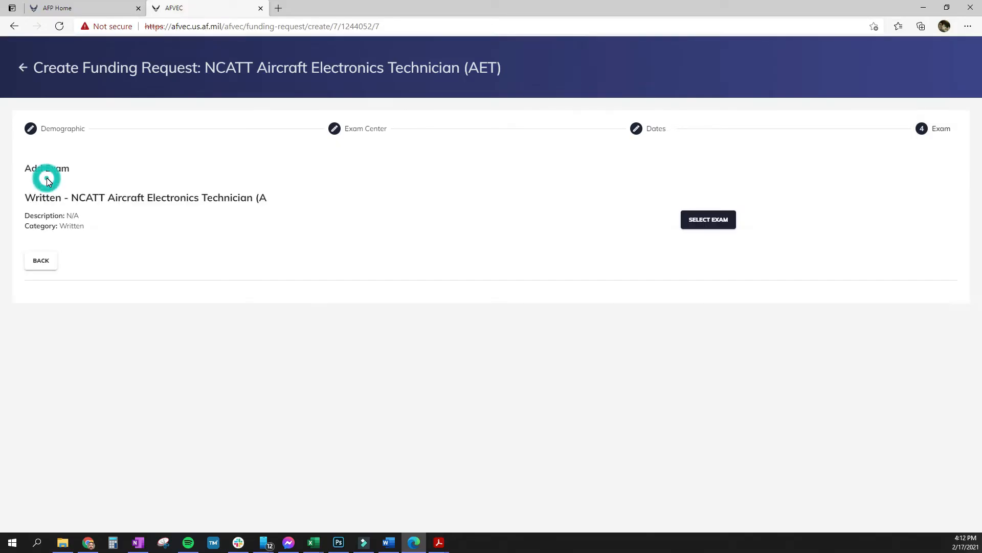
click(699, 225)
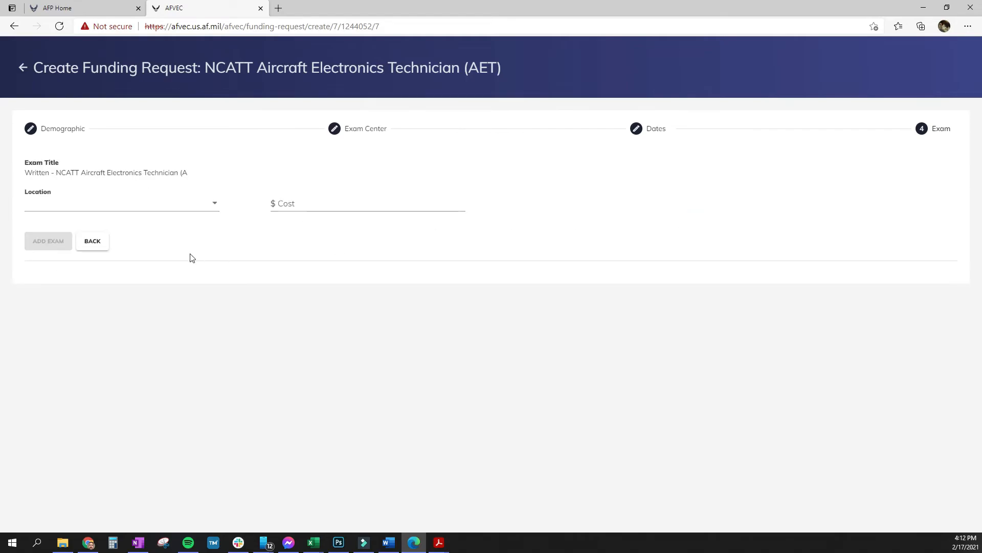
click(196, 205)
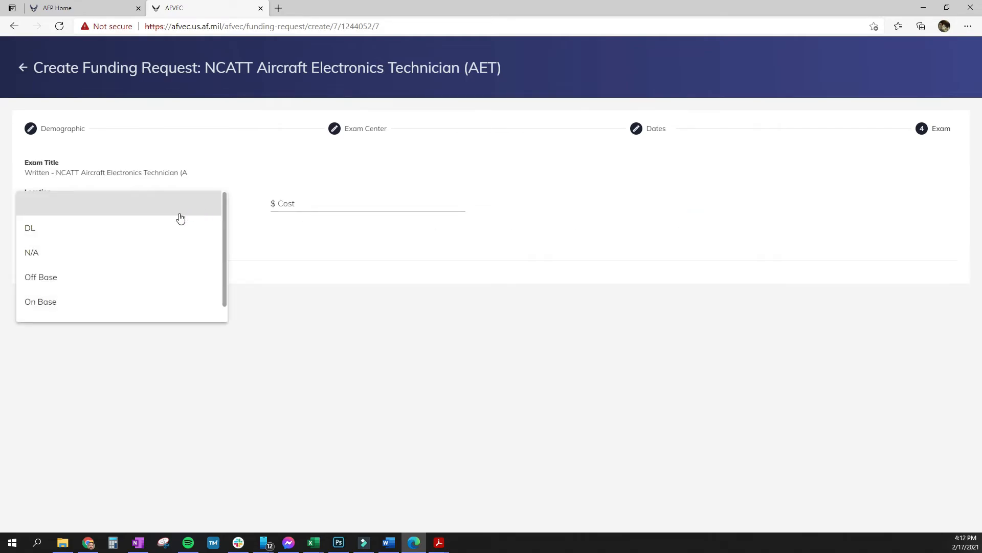
click(67, 279)
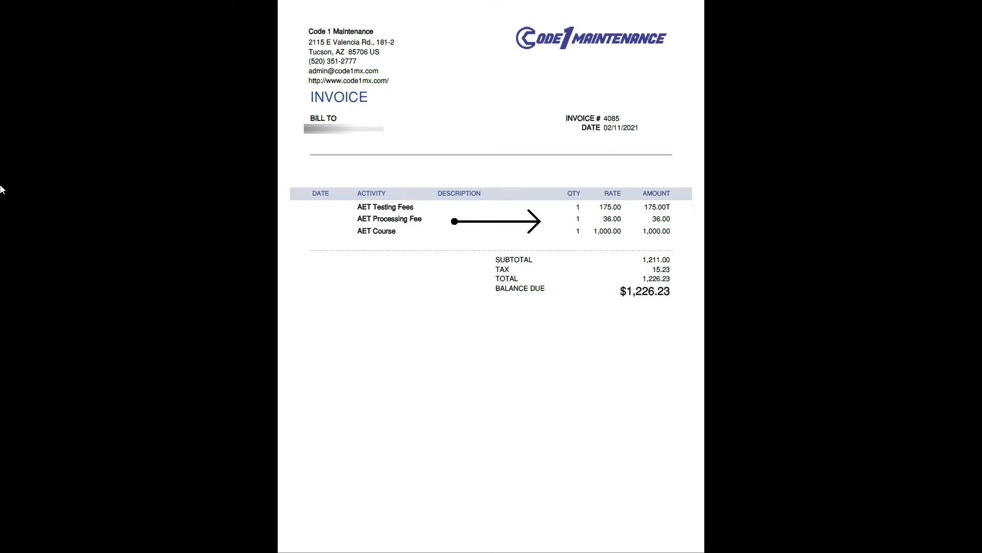
click(365, 203)
text(175)
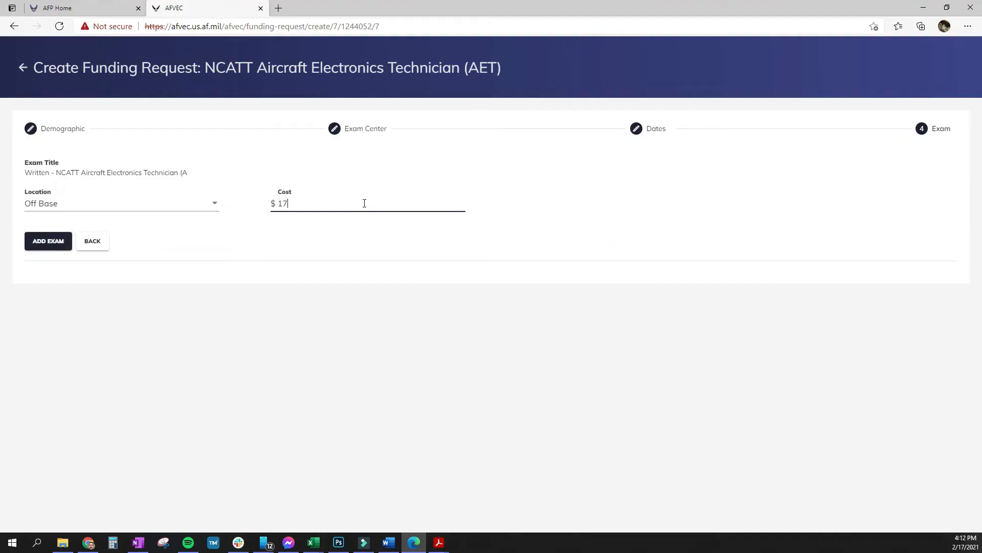
click(41, 245)
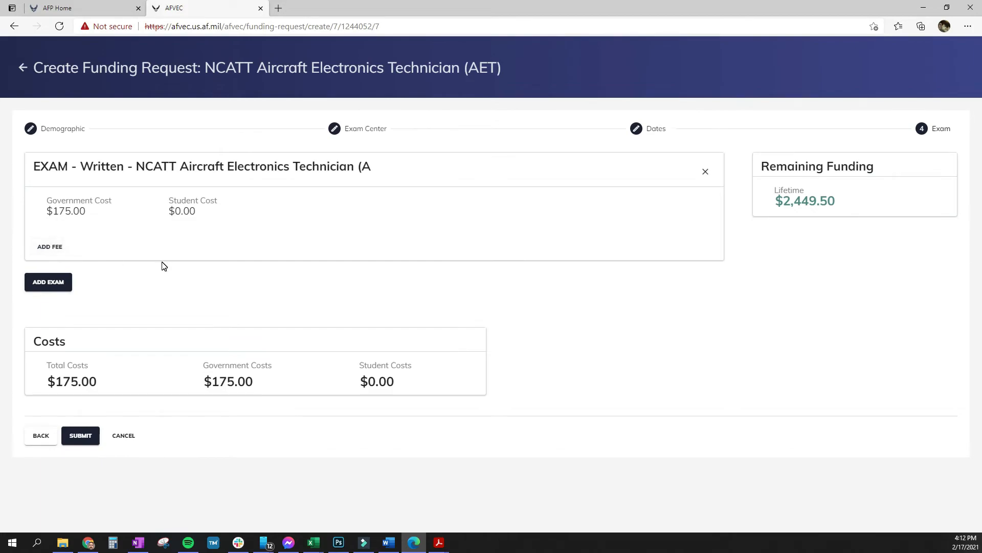
- Add an Administrative fee of $36 described as AET Processing Fee to the exam, then submit and finish the funding request
click(60, 247)
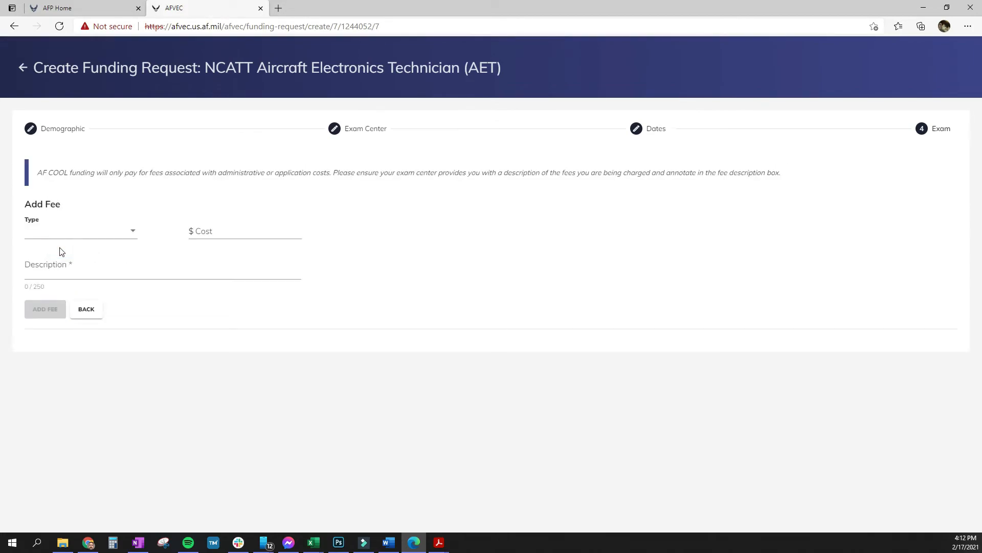
click(106, 240)
click(85, 254)
click(265, 230)
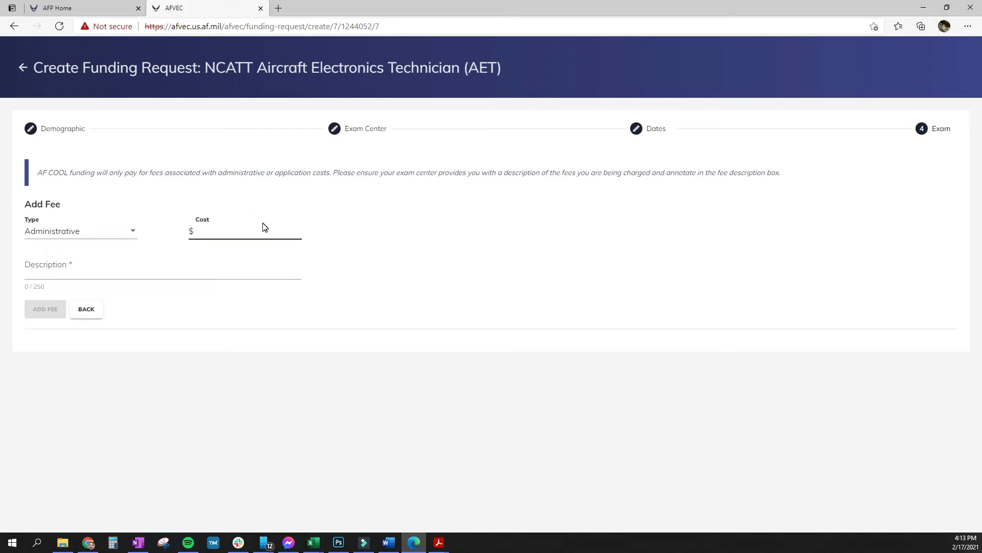
click(140, 276)
text(AET Processing Fee)
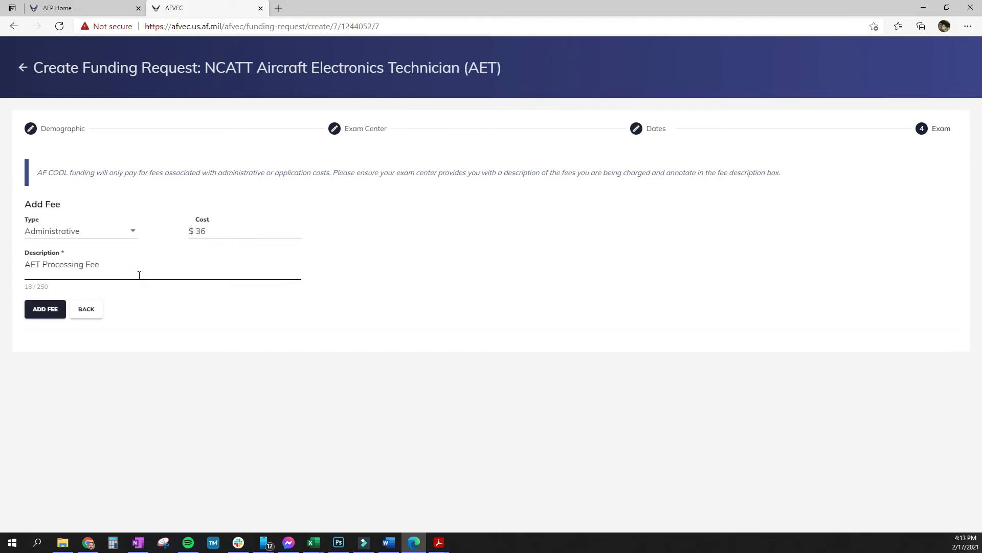
click(64, 327)
click(51, 318)
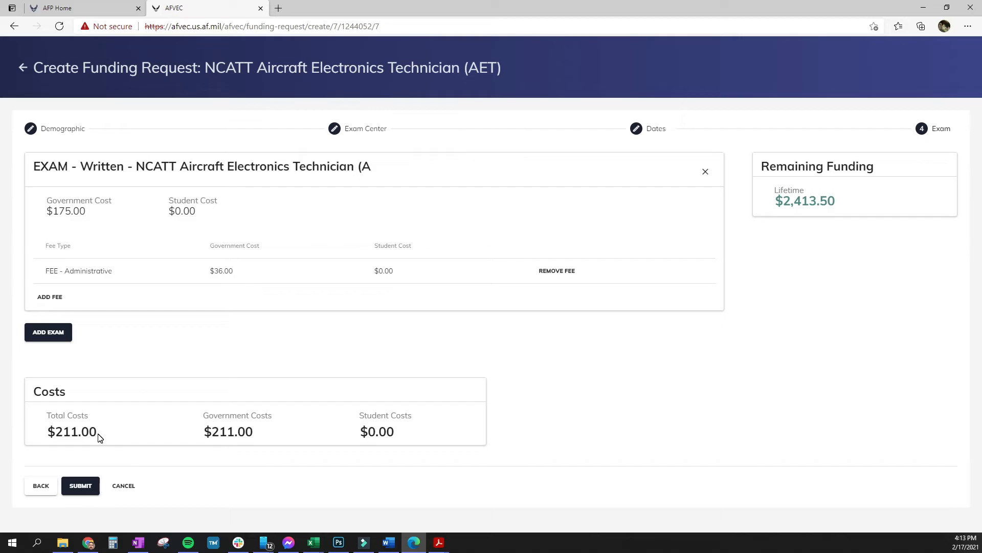
click(83, 487)
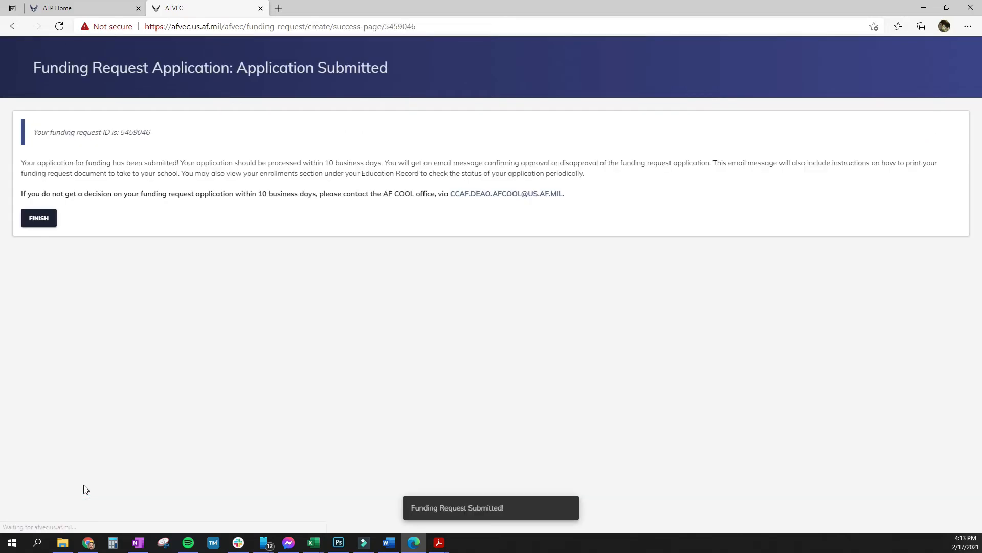
click(35, 220)
- Open the AET education goal's details and examine the expanded prep course and written exam entries under Applied Exams
scroll(557, 314, down, 3)
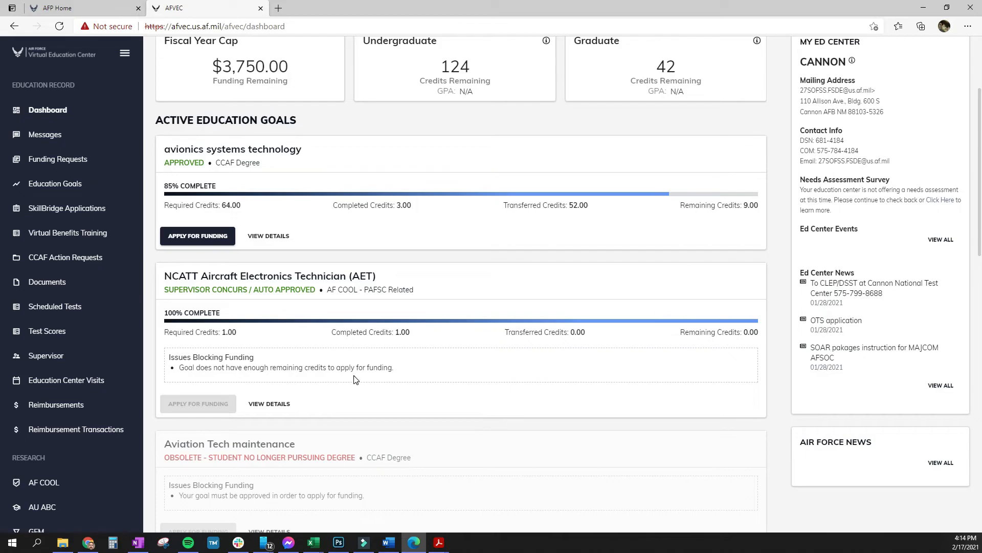
click(280, 403)
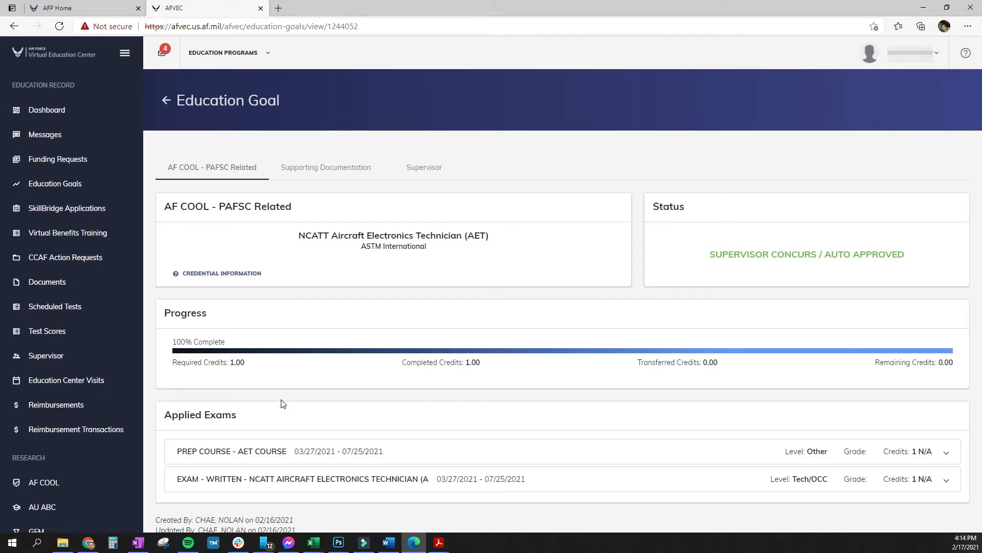
scroll(328, 405, down, 1)
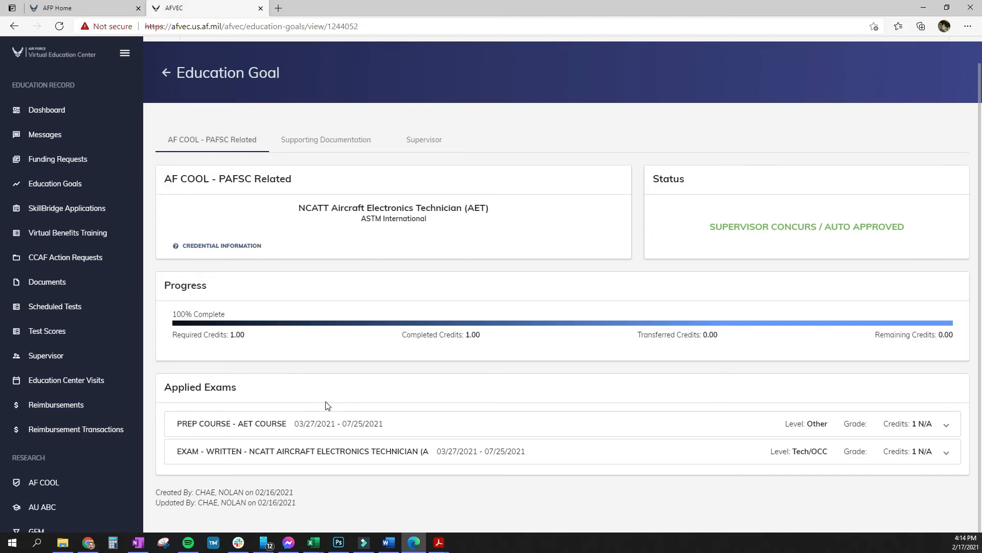
click(948, 424)
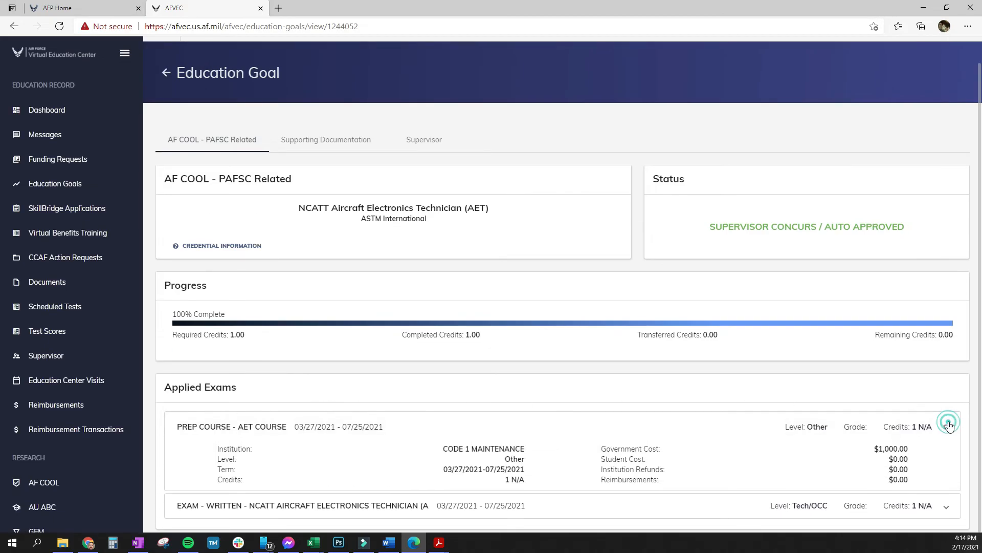
scroll(743, 436, down, 2)
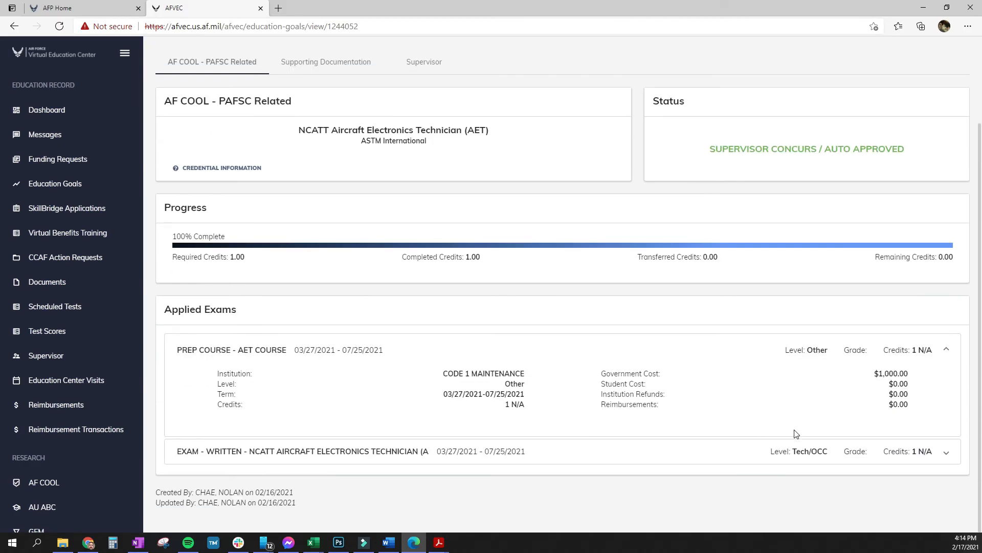
click(946, 455)
scroll(787, 439, down, 2)
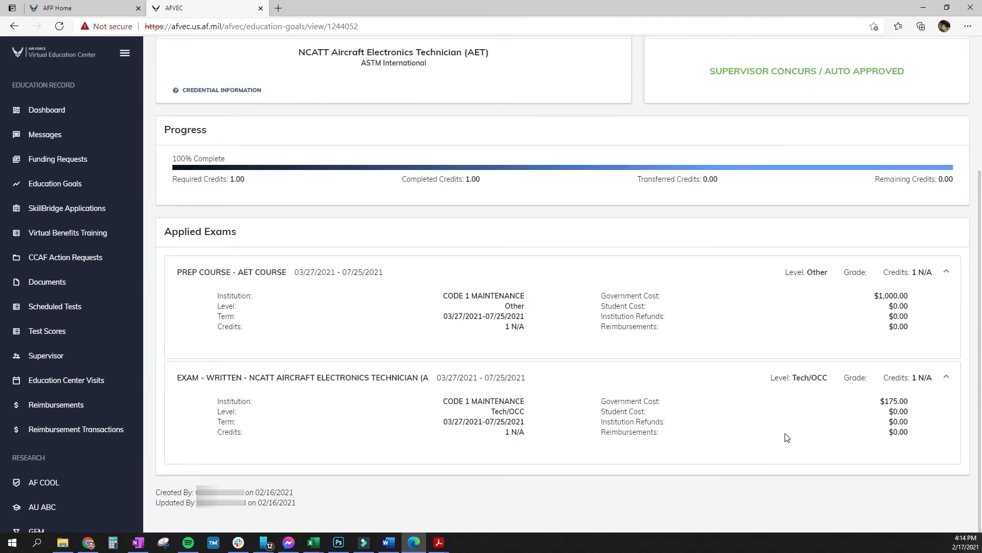